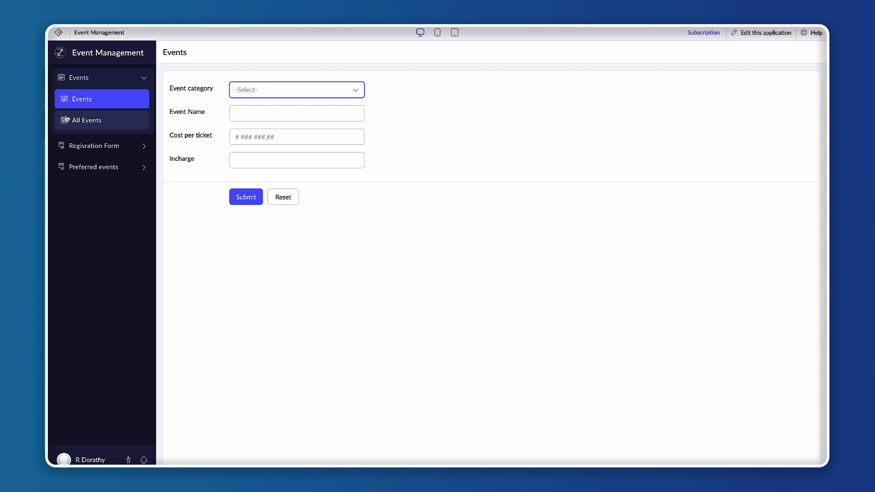
Open the All Events report and examine the listed events and their record IDs.
left_click(105, 79)
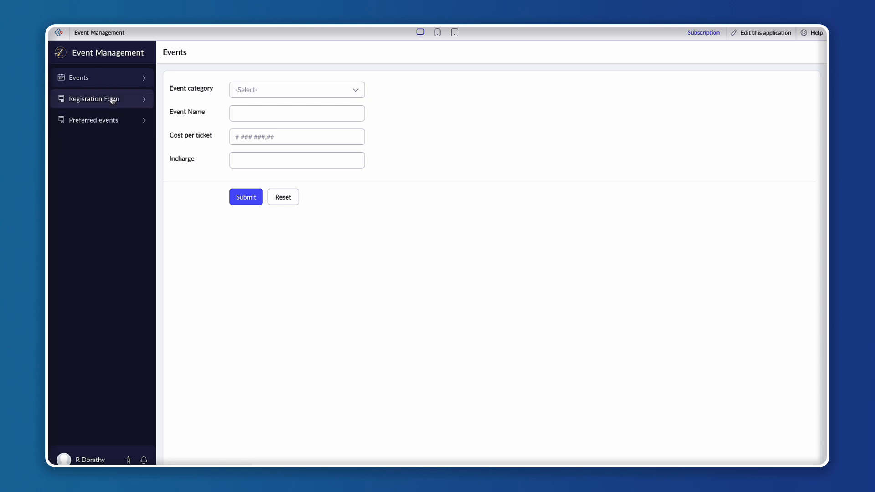
left_click(94, 79)
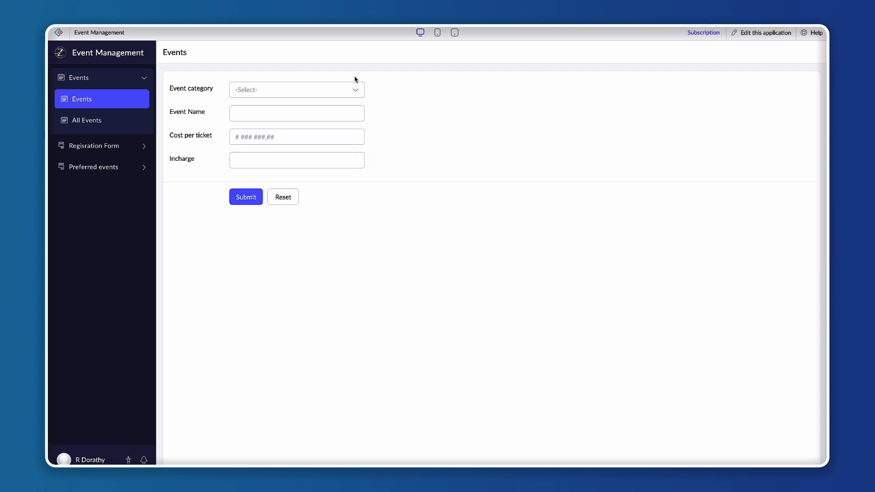
left_click(118, 125)
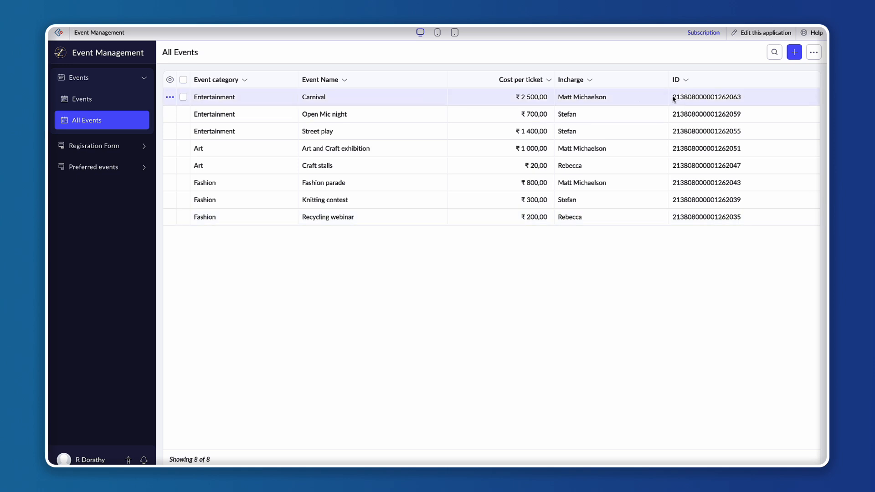
left_click_drag(674, 97, 742, 98)
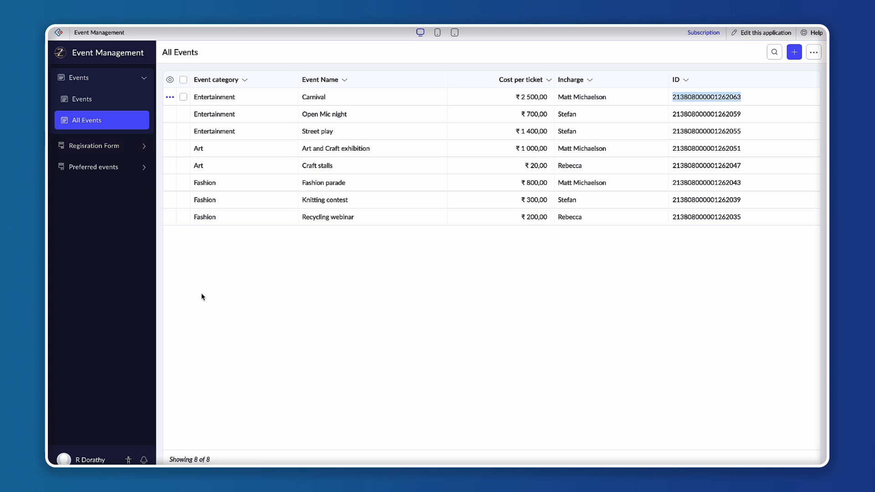
left_click(232, 327)
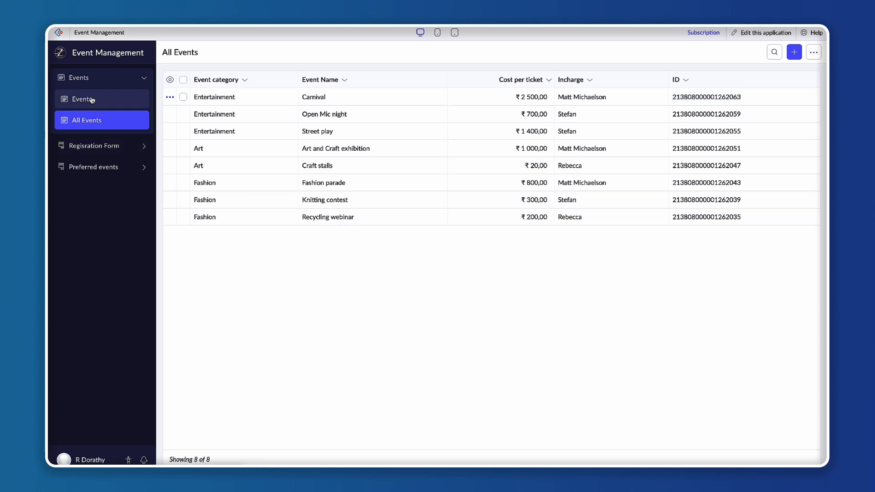
Open the Registration Form from the navigation menu.
left_click(108, 81)
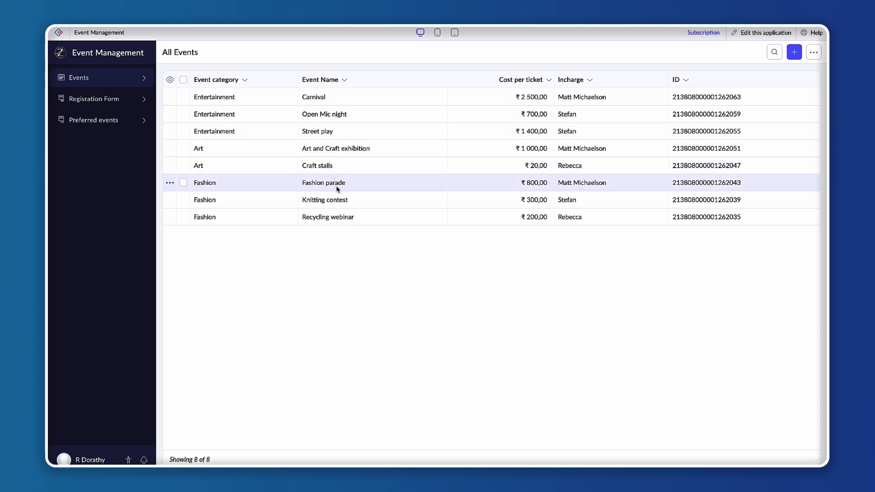
left_click(105, 99)
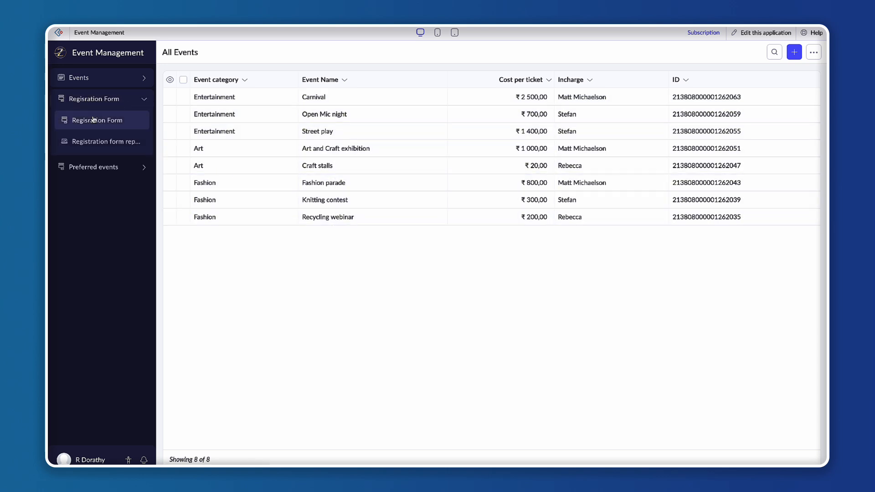
left_click(93, 119)
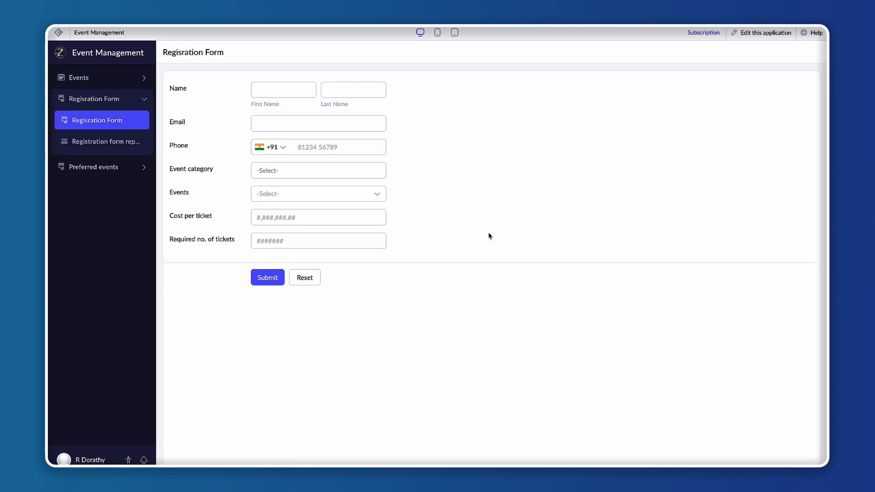
Select Art as the event category in the registration form.
left_click(269, 88)
left_click(268, 122)
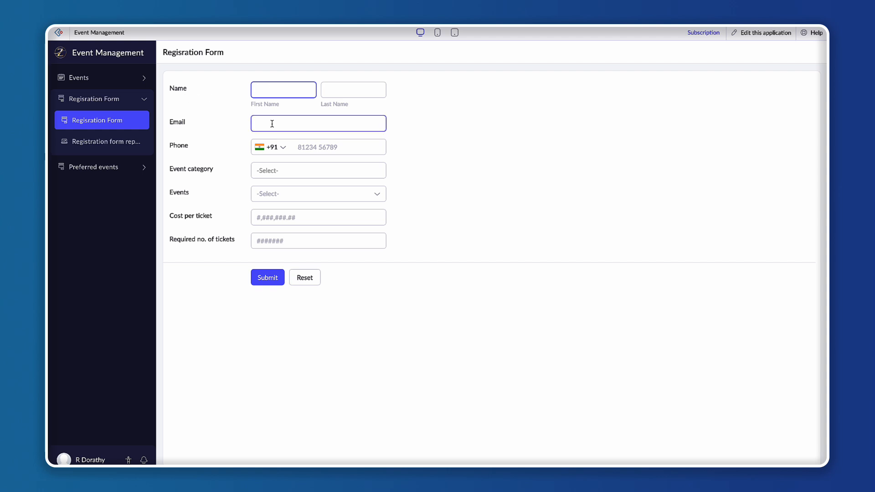
left_click(308, 146)
left_click(305, 172)
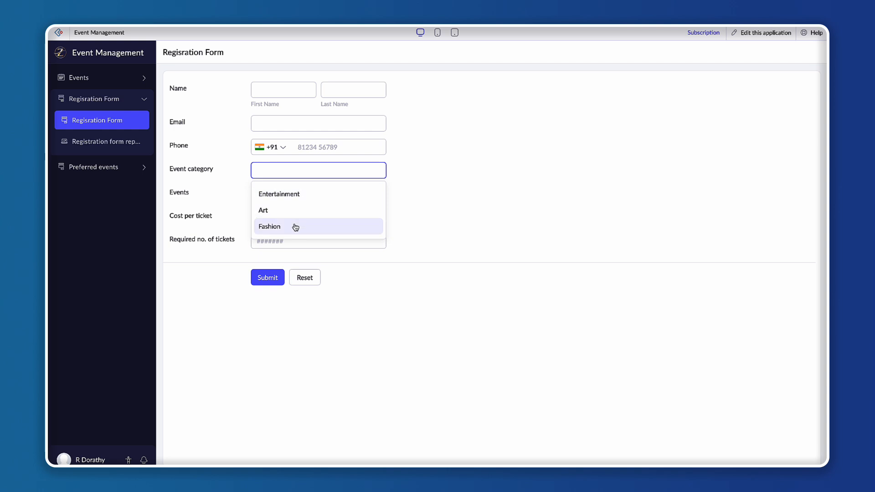
left_click(295, 213)
key("Escape")
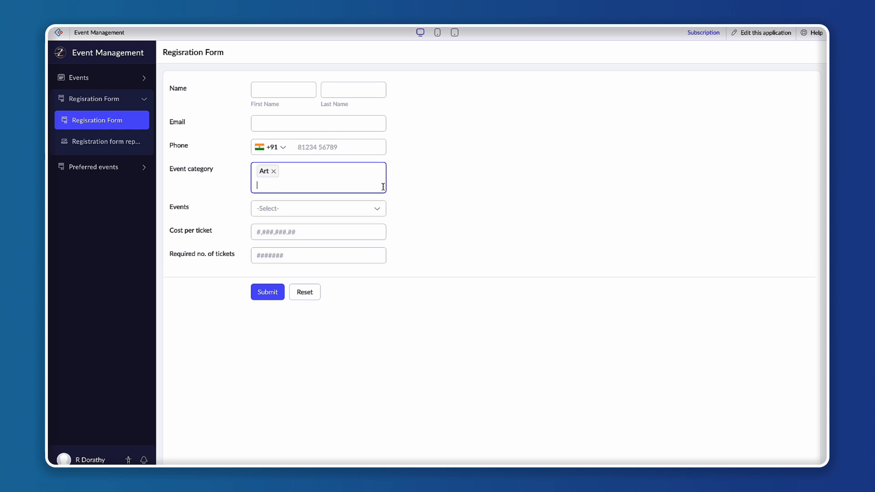
Browse the options in the Events dropdown and the remaining registration form fields.
left_click(278, 208)
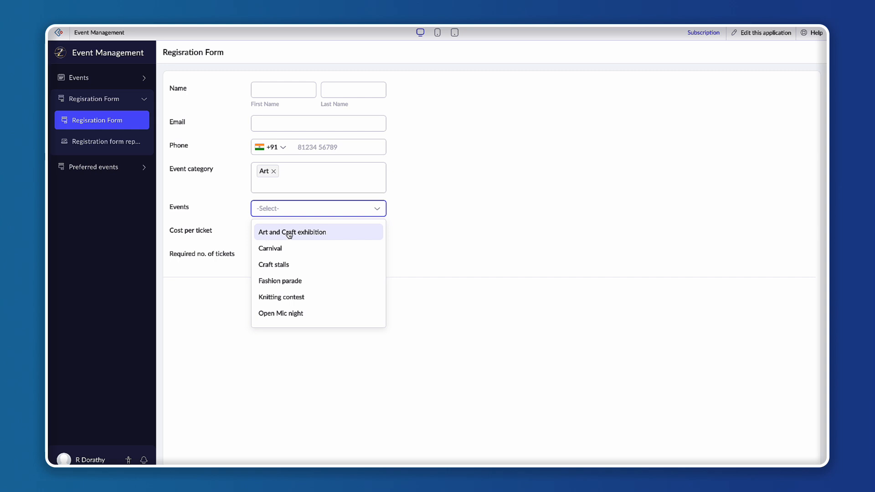
scroll(298, 312, "down", 1)
scroll(300, 310, "down", 1)
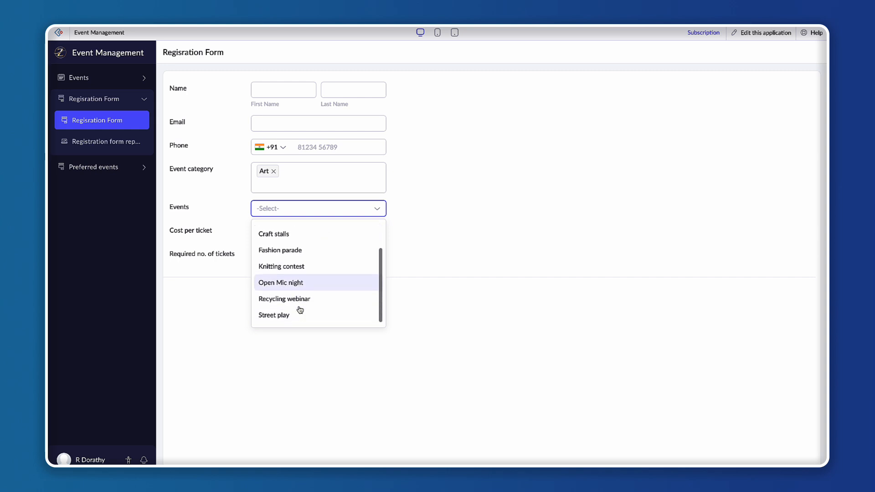
left_click(438, 198)
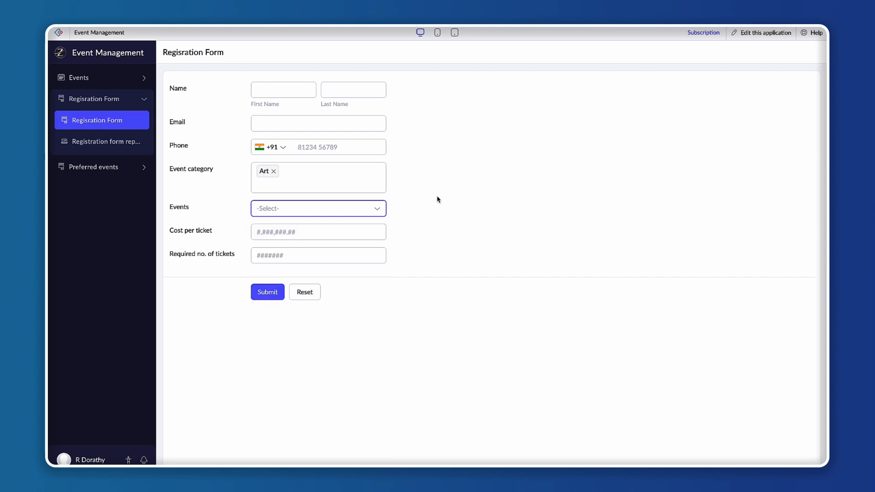
left_click(310, 211)
left_click(467, 250)
left_click(319, 232)
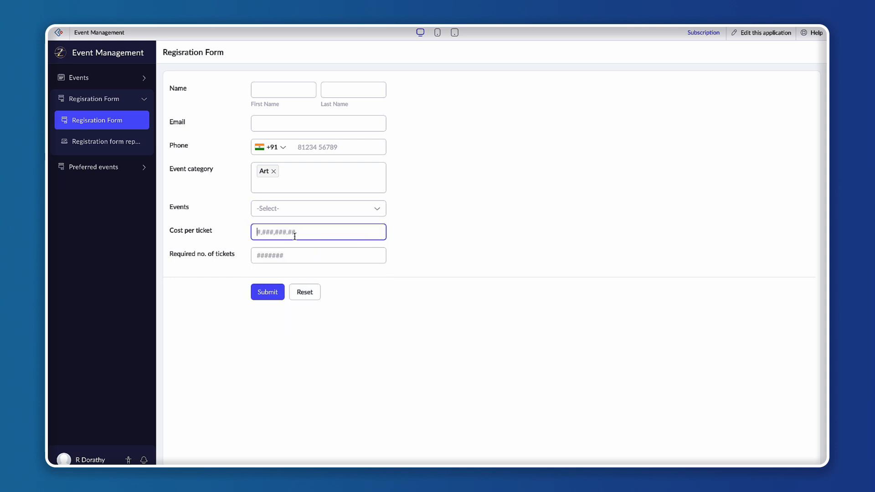
left_click(281, 252)
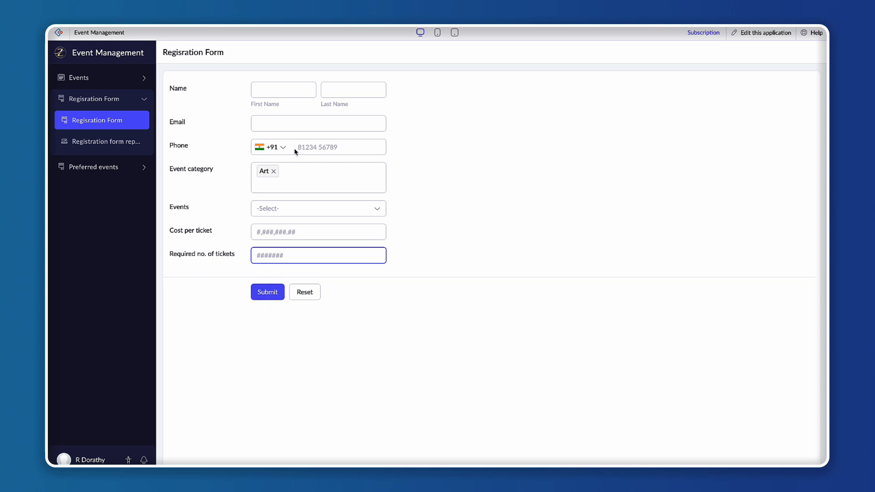
left_click(438, 272)
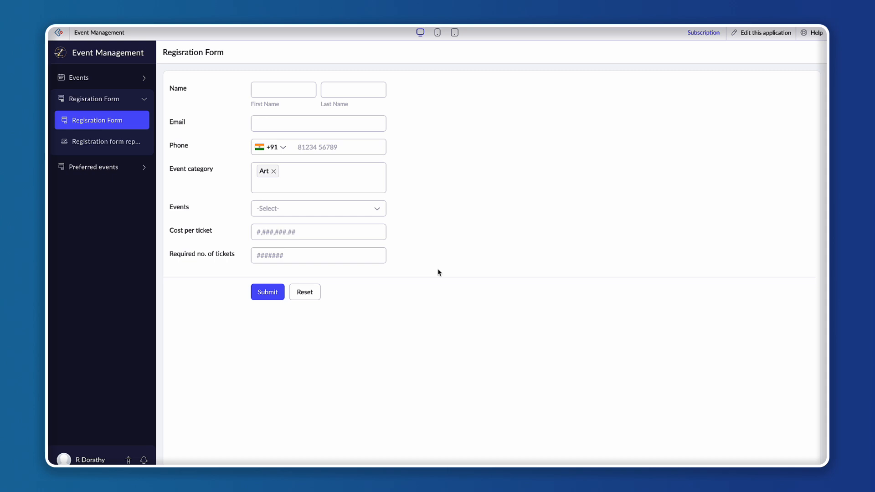
Add Entertainment and Fashion to the selected event categories.
left_click(329, 176)
left_click(295, 179)
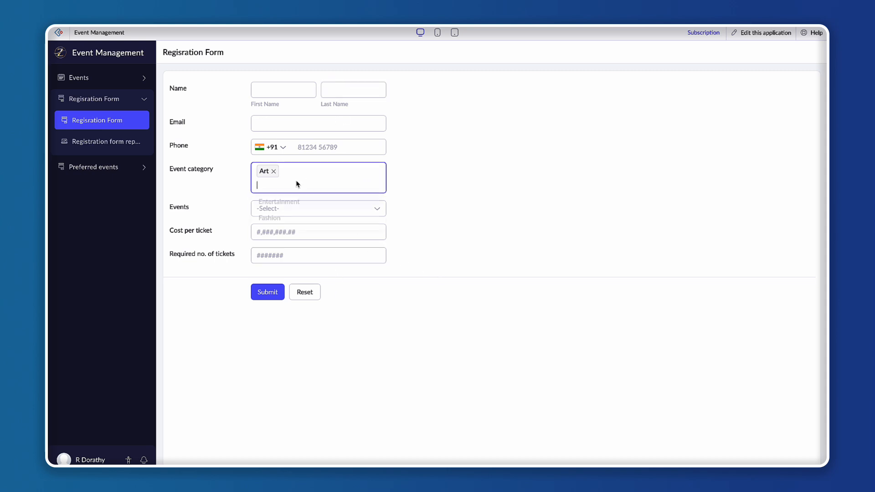
left_click(302, 212)
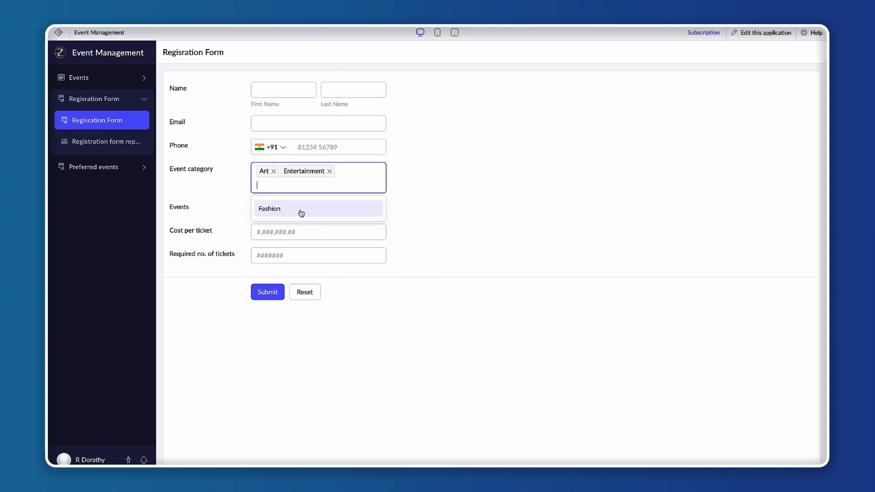
left_click(329, 208)
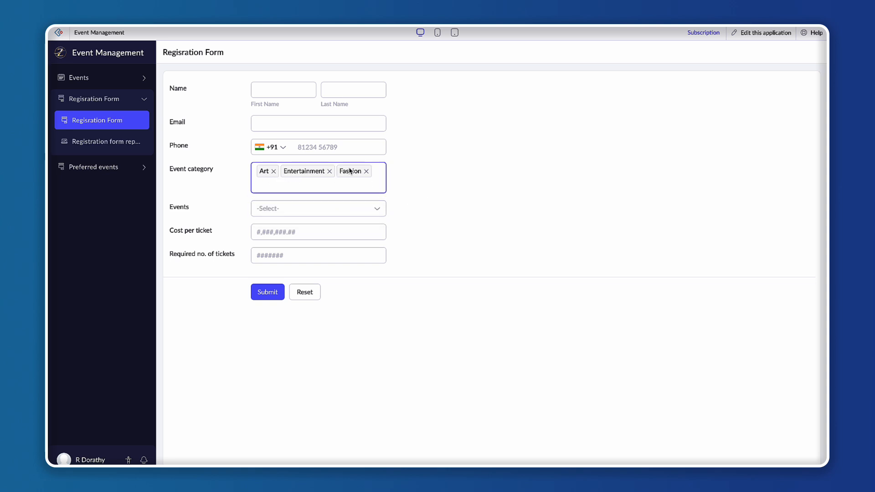
Select Art and Craft exhibition in the Events field and review the listed events.
left_click(307, 210)
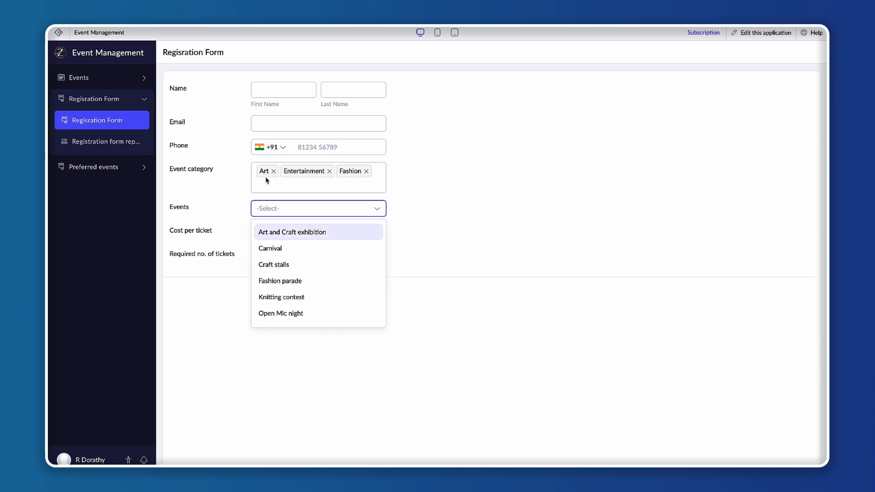
left_click(294, 233)
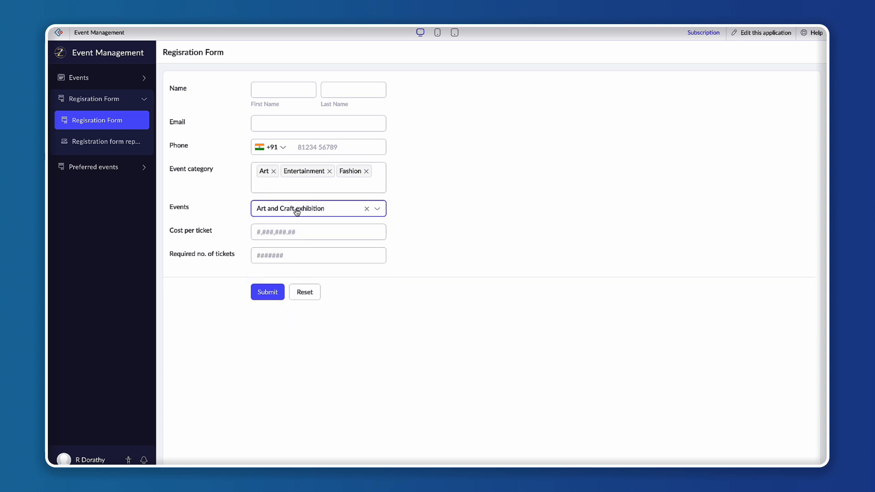
left_click(356, 211)
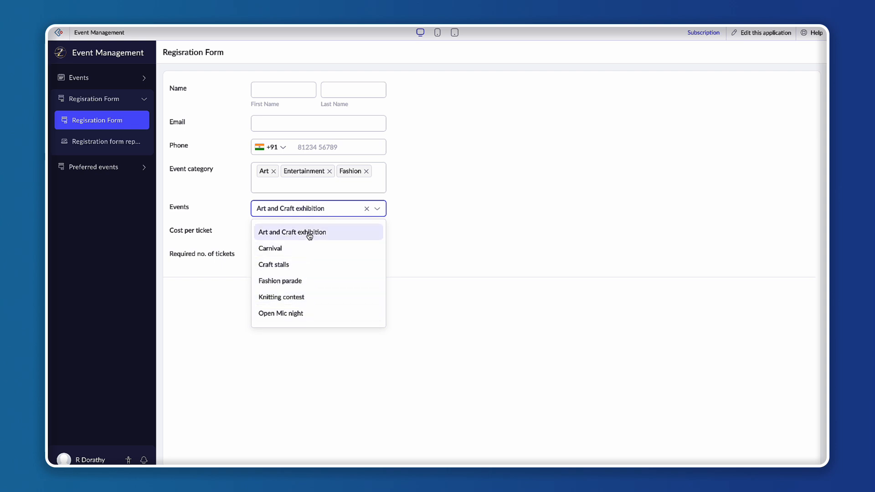
left_click(168, 209)
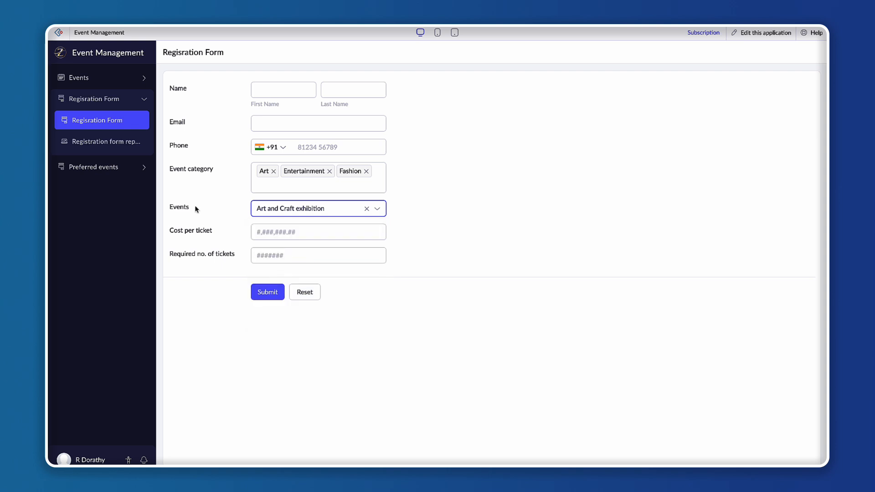
left_click(288, 209)
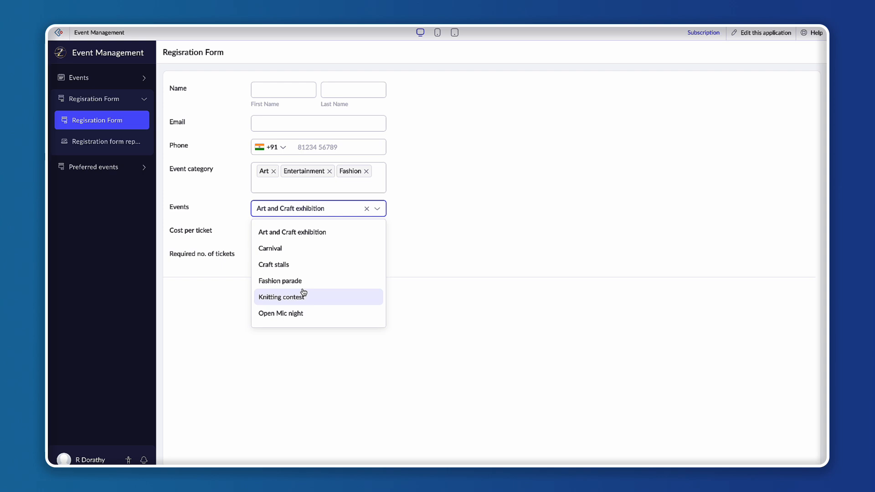
left_click(444, 238)
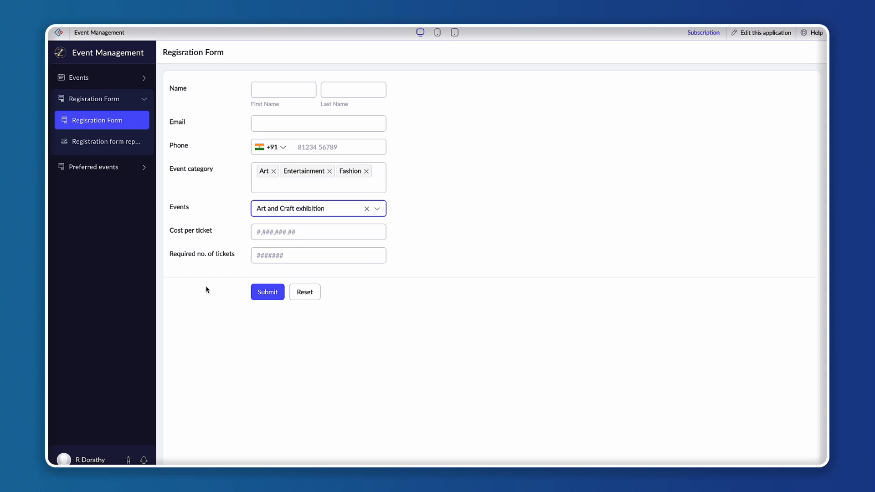
Examine the Events and Cost per ticket fields and the events offered in the Events dropdown.
left_click_drag(191, 211, 168, 209)
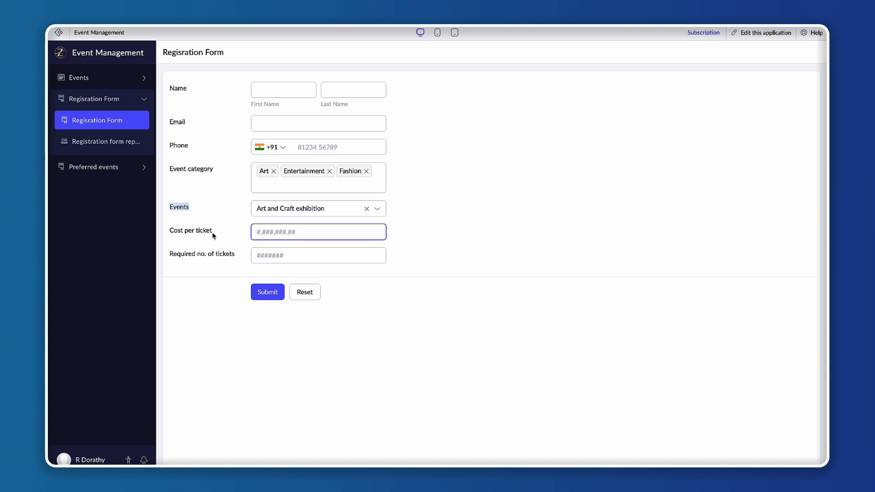
left_click_drag(212, 231, 174, 234)
left_click(268, 209)
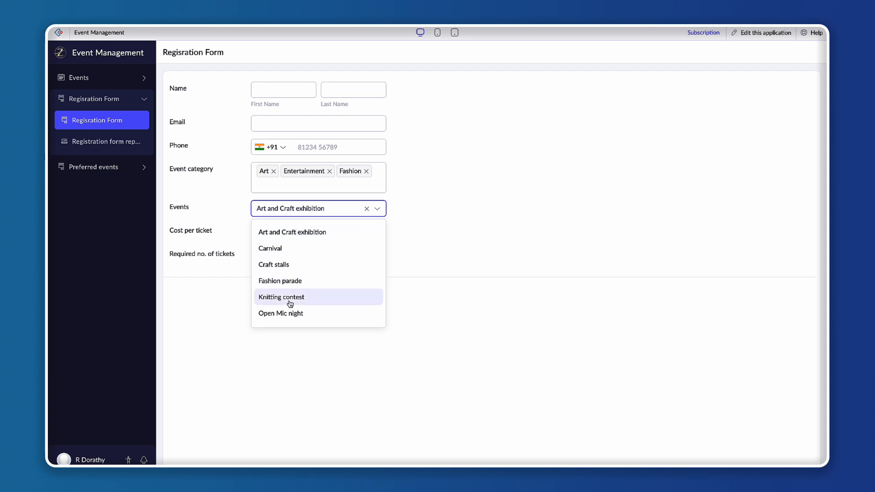
left_click(469, 254)
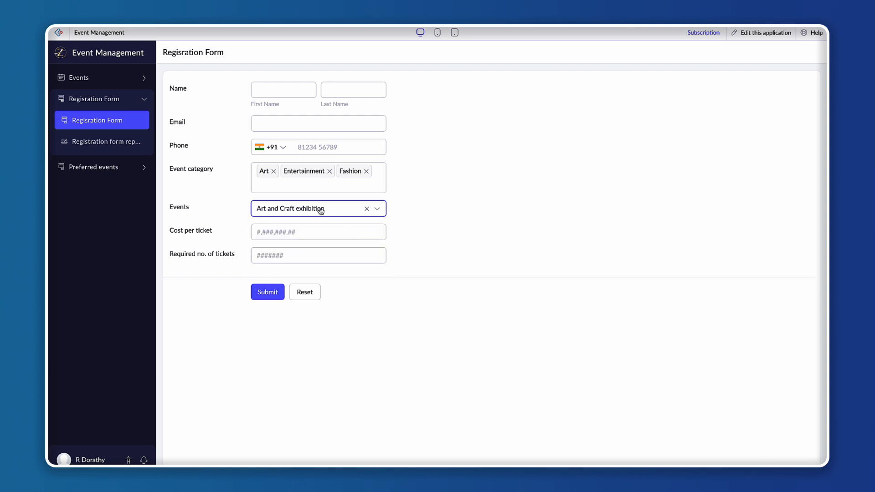
left_click(482, 219)
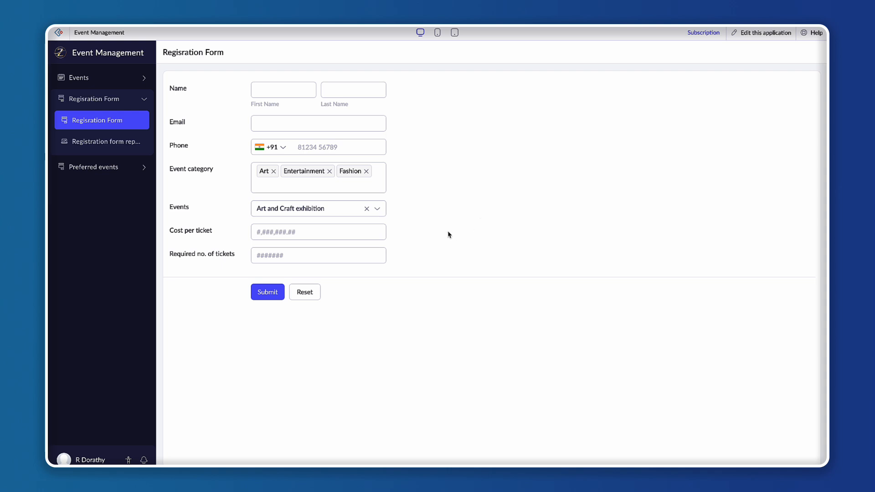
left_click(271, 95)
left_click(266, 227)
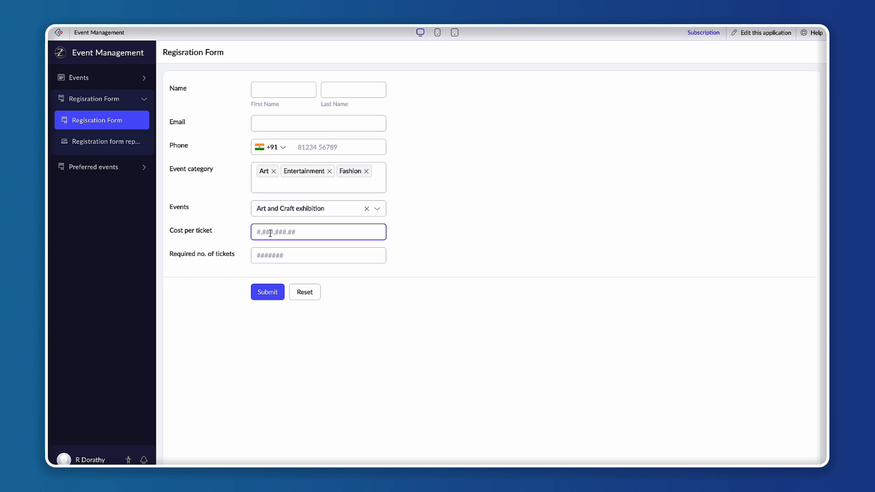
left_click(279, 215)
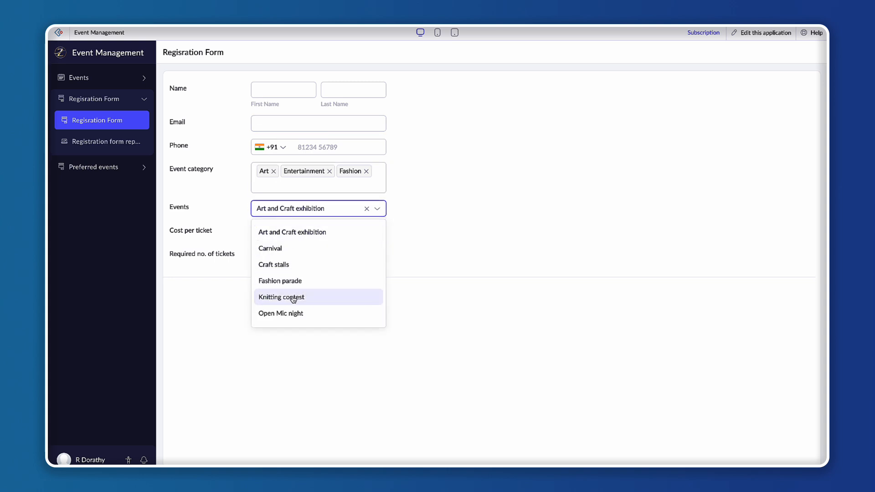
left_click(492, 213)
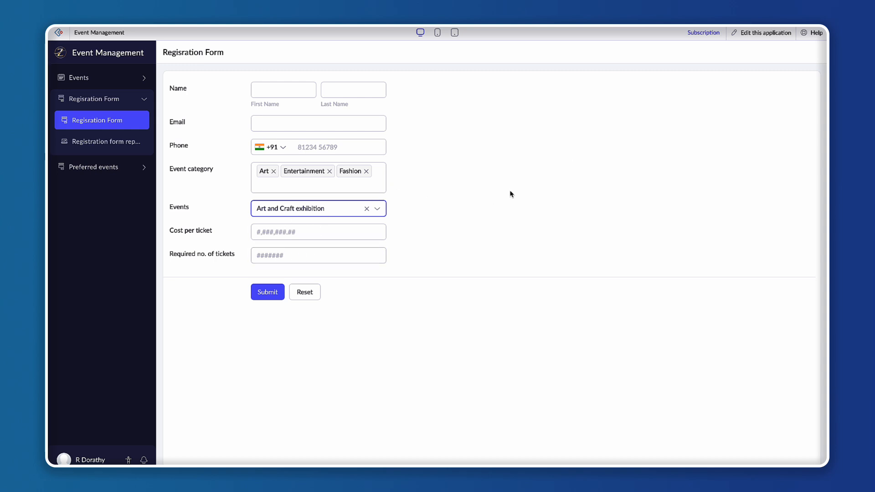
Open the application editor in a new browser tab.
right_click(750, 36)
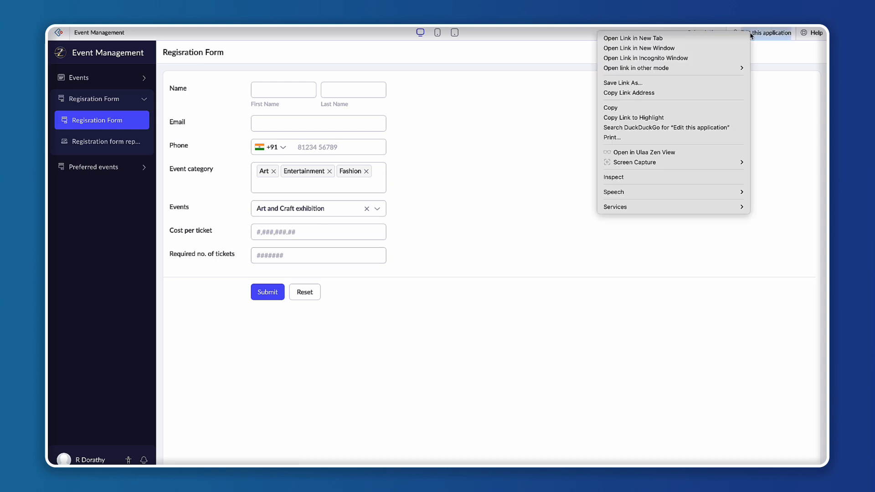
left_click(671, 37)
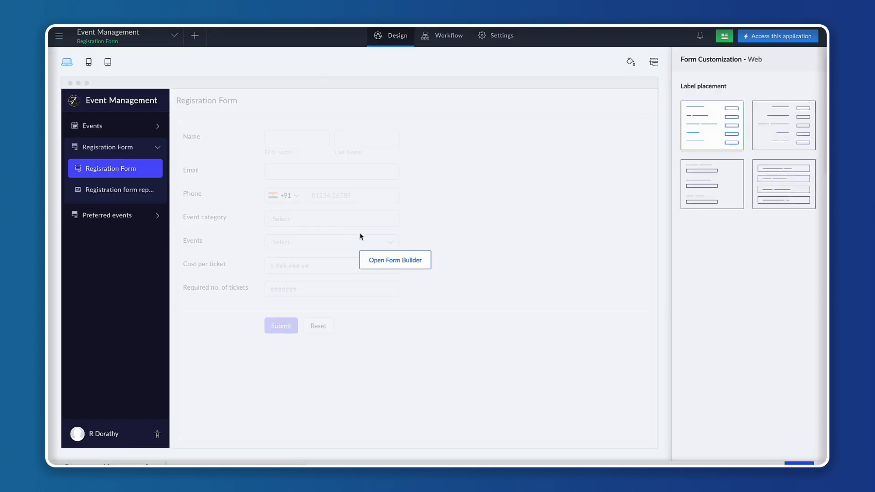
Open the form builder for the registration form and delete the Events field.
left_click(399, 247)
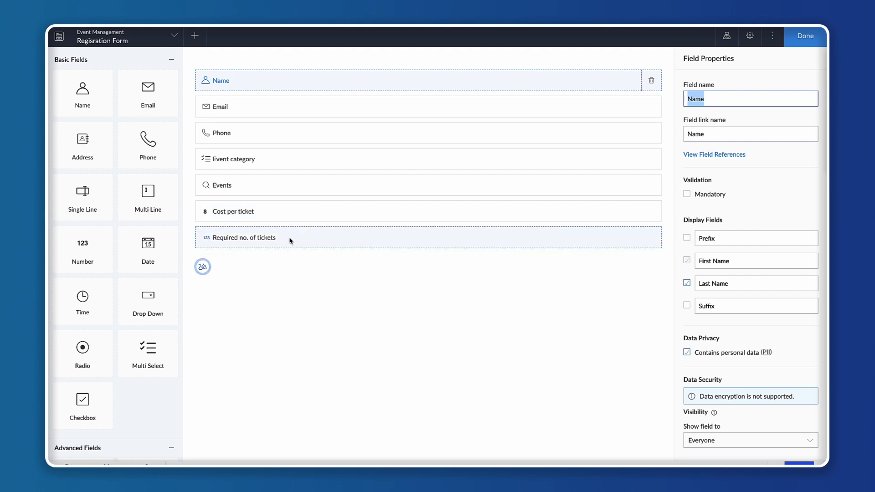
left_click(320, 189)
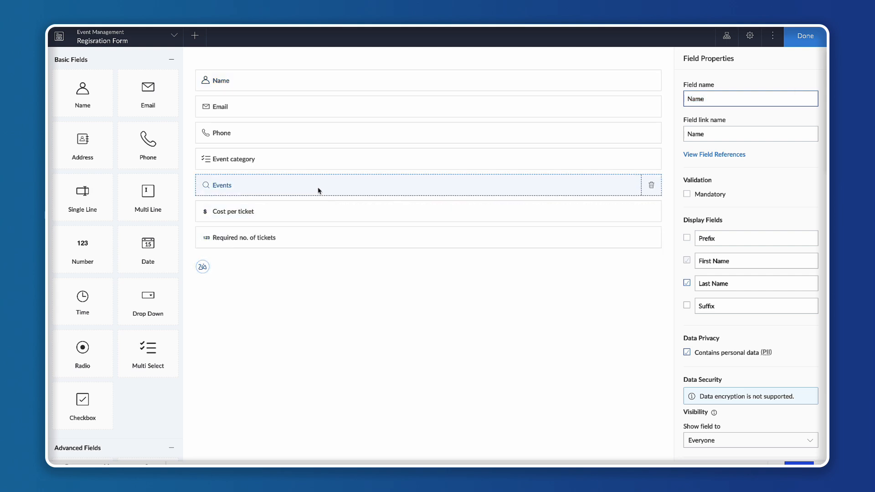
left_click(650, 187)
left_click(411, 284)
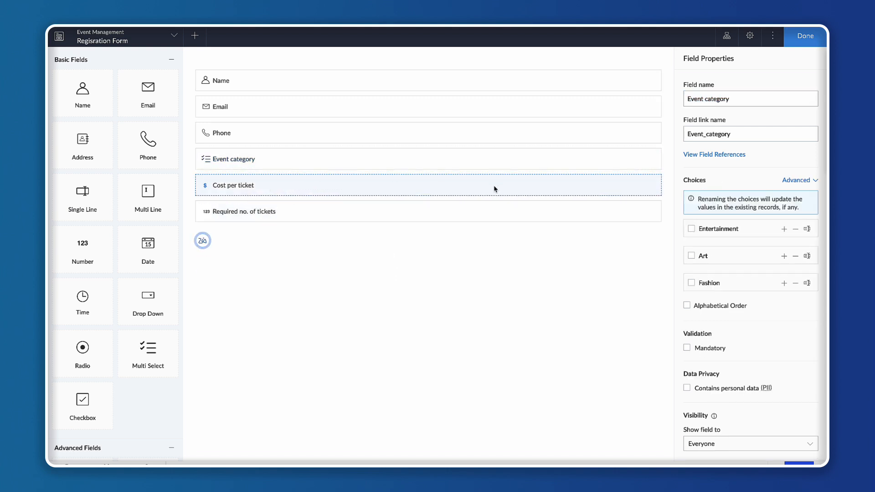
Delete the Cost per ticket and Required no. of tickets fields from the form.
left_click(494, 189)
left_click(651, 187)
left_click(412, 282)
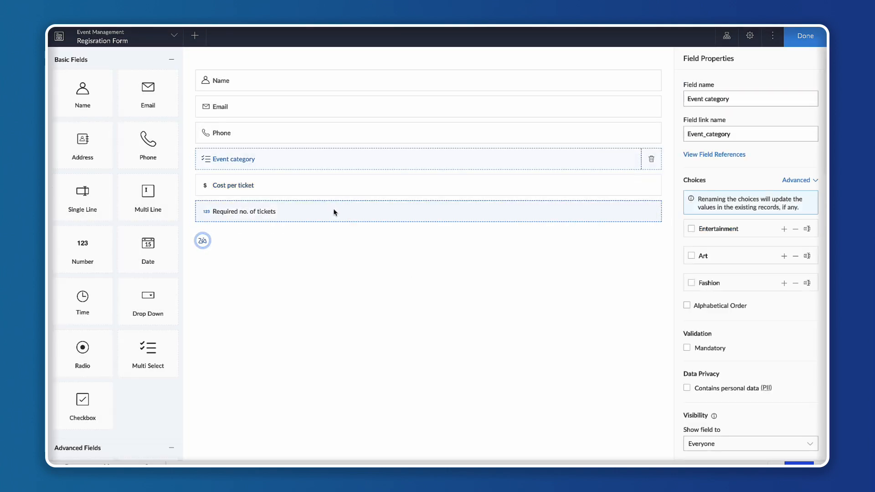
left_click(327, 188)
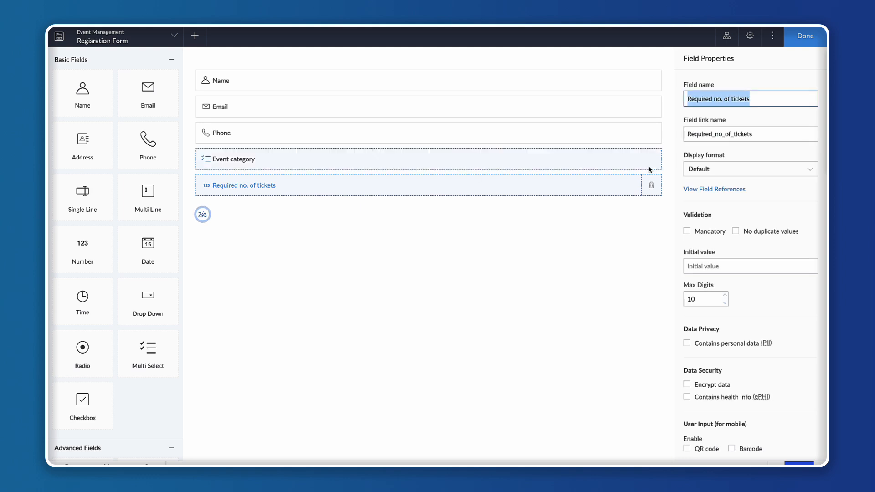
left_click(651, 185)
left_click(412, 283)
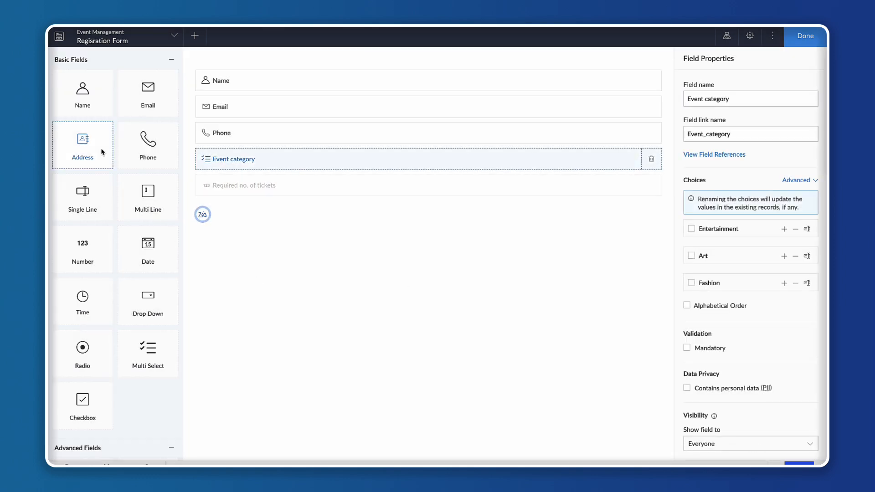
Add a blank SubForm field below the Event category field.
left_click(169, 63)
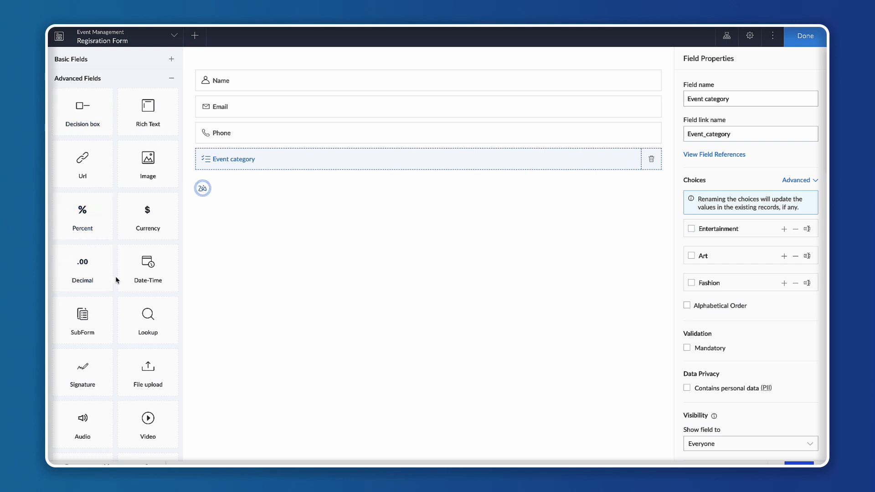
scroll(117, 280, "down", 1)
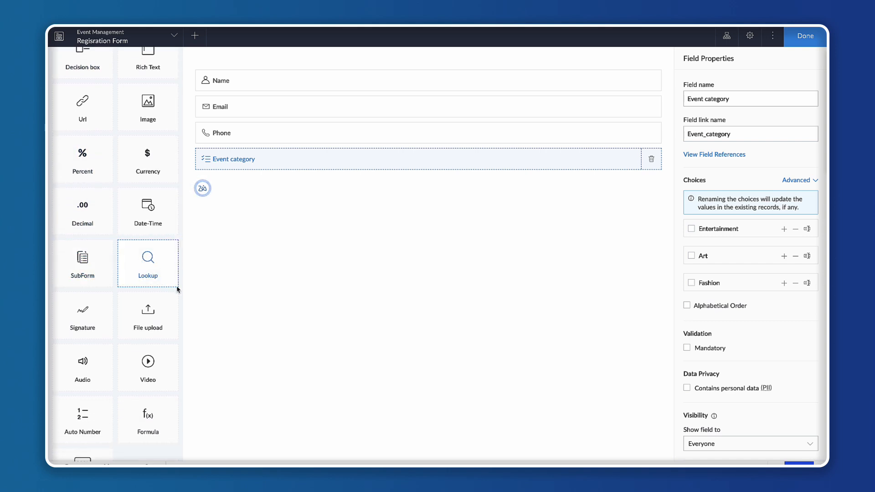
left_click_drag(88, 259, 251, 225)
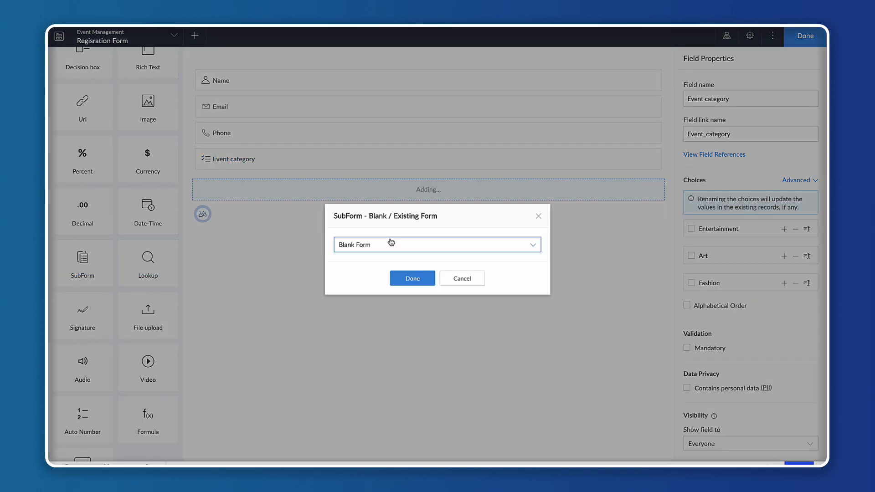
left_click(391, 244)
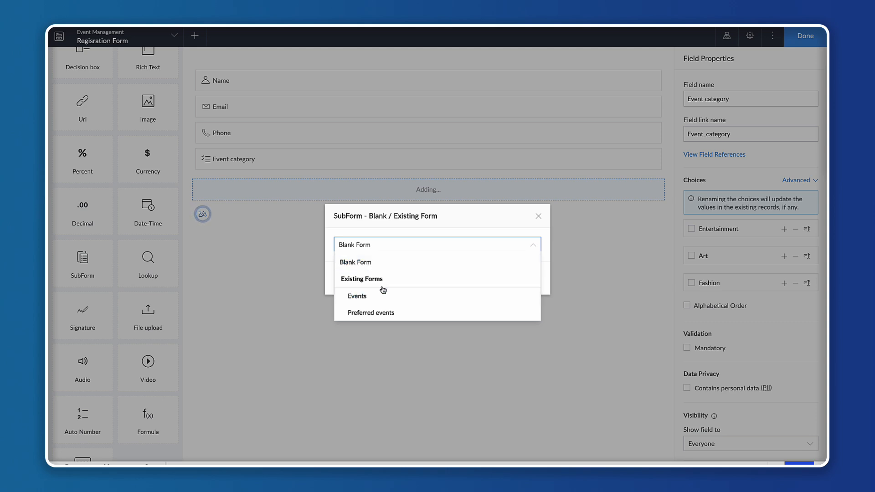
left_click(398, 263)
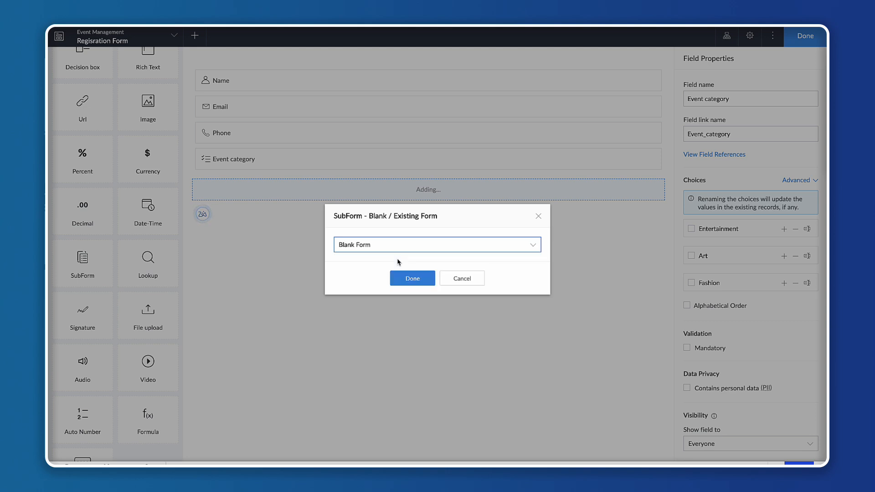
left_click(405, 283)
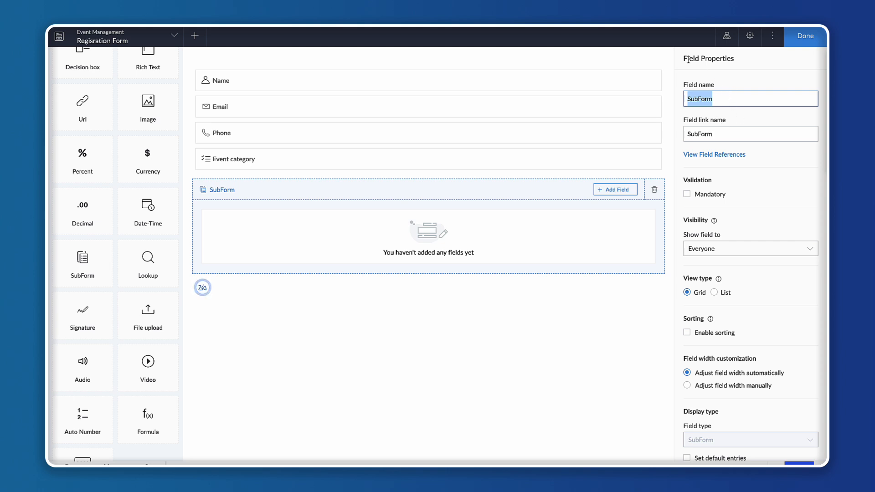
Browse the field types available for adding to the subform.
left_click_drag(683, 59, 737, 60)
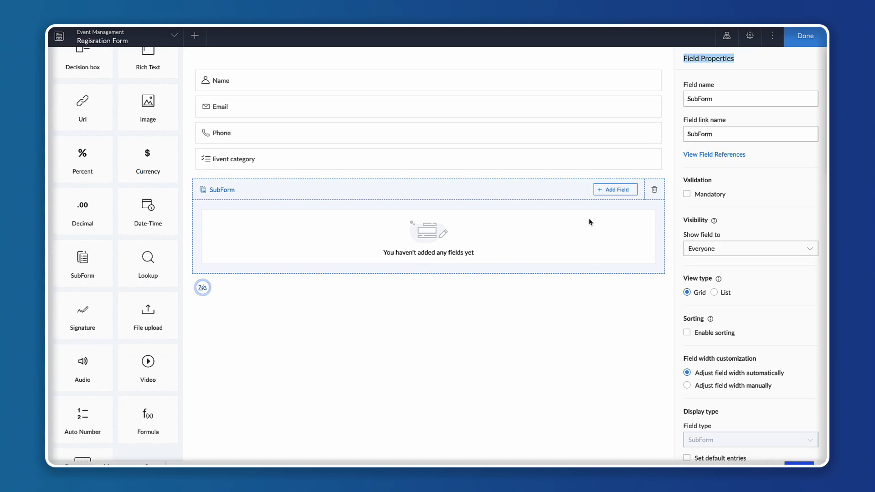
left_click(613, 191)
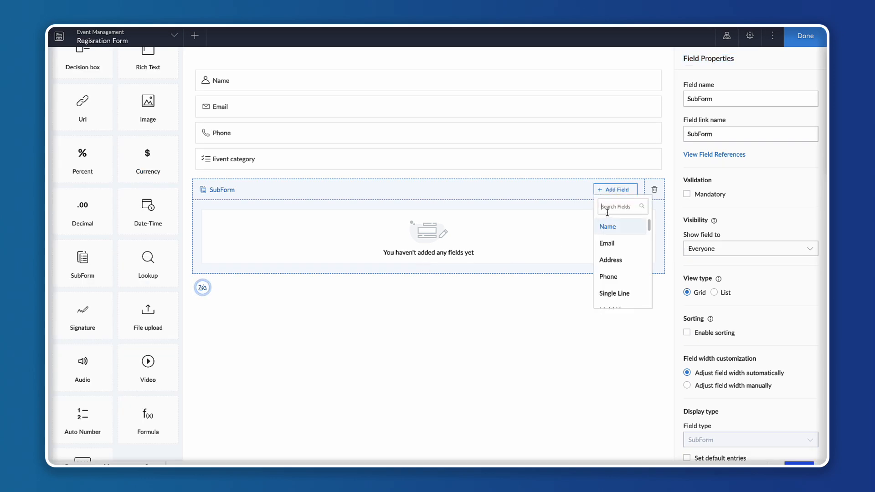
scroll(609, 272, "down", 10)
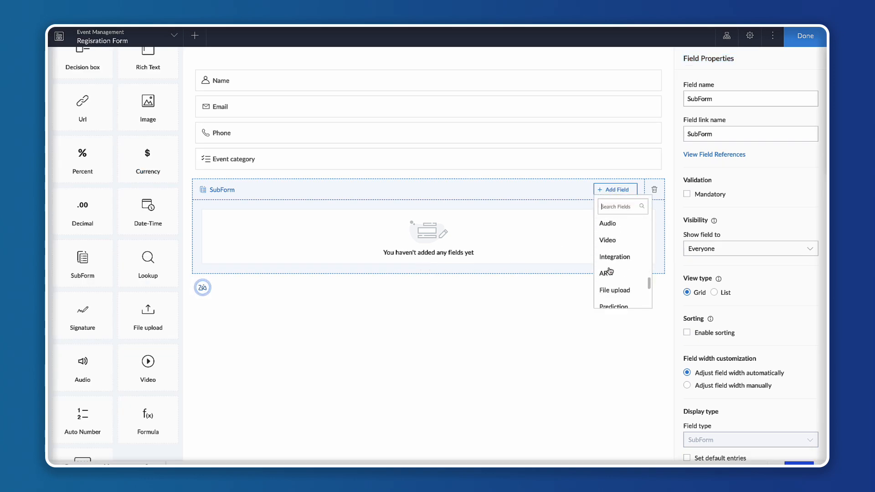
scroll(608, 272, "up", 10)
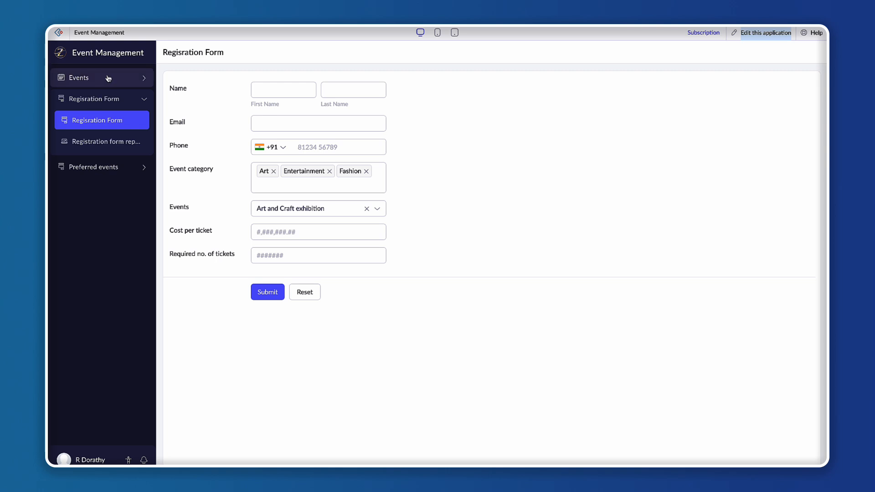
Review the events, categories and costs listed in the All Events report of the live application.
left_click(105, 77)
left_click(100, 125)
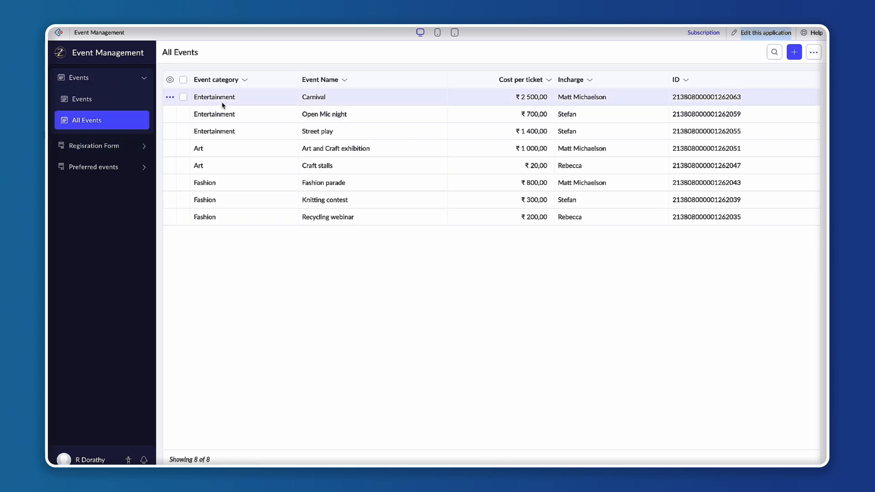
left_click_drag(303, 115, 355, 117)
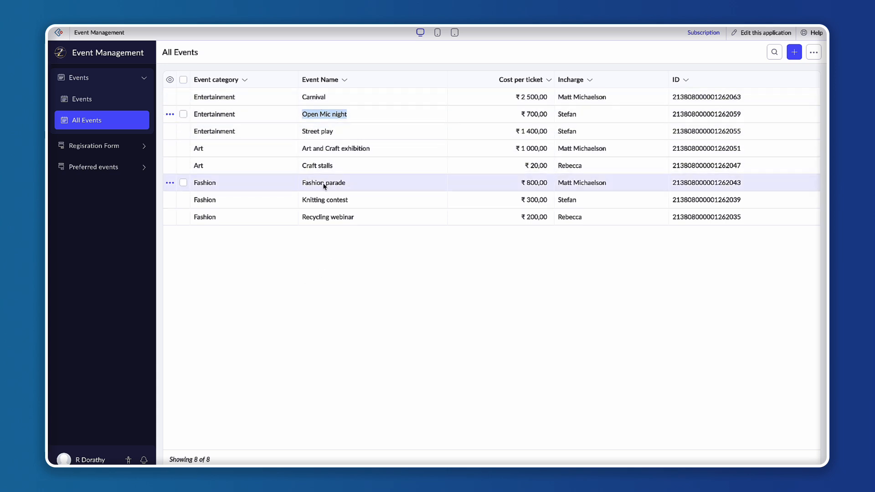
left_click(130, 146)
left_click(97, 122)
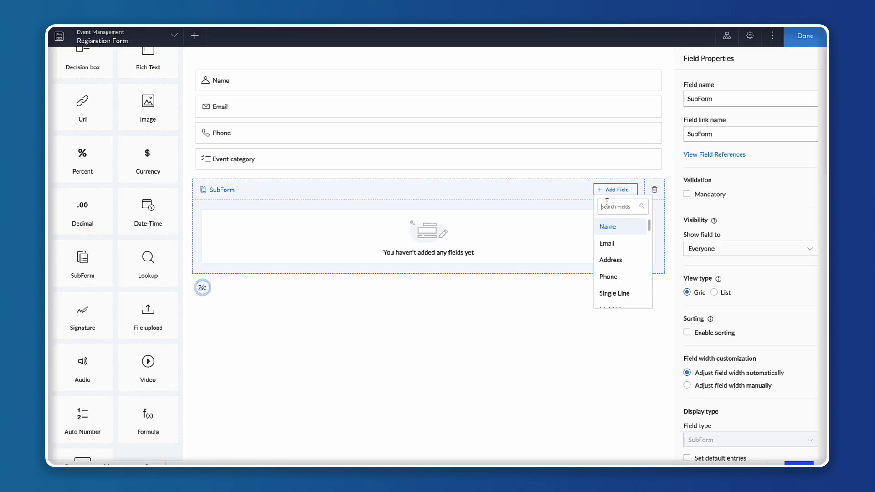
Add a Lookup field to the subform, linked to the Events form's Event Name field as a dropdown.
type("look")
left_click(613, 230)
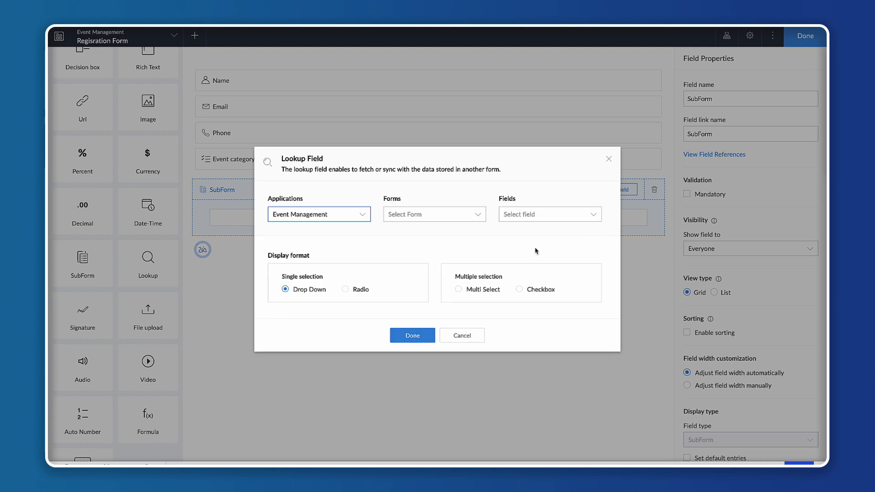
left_click(422, 220)
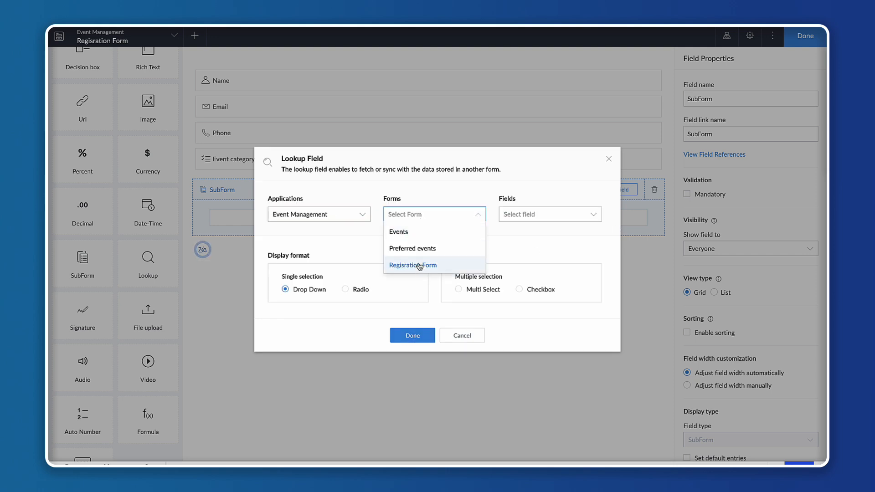
left_click(406, 231)
left_click(531, 223)
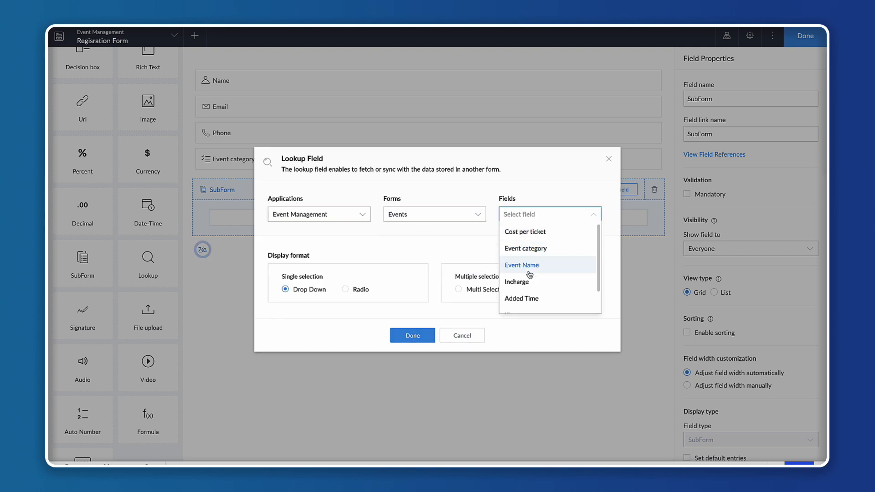
left_click(526, 274)
left_click(407, 360)
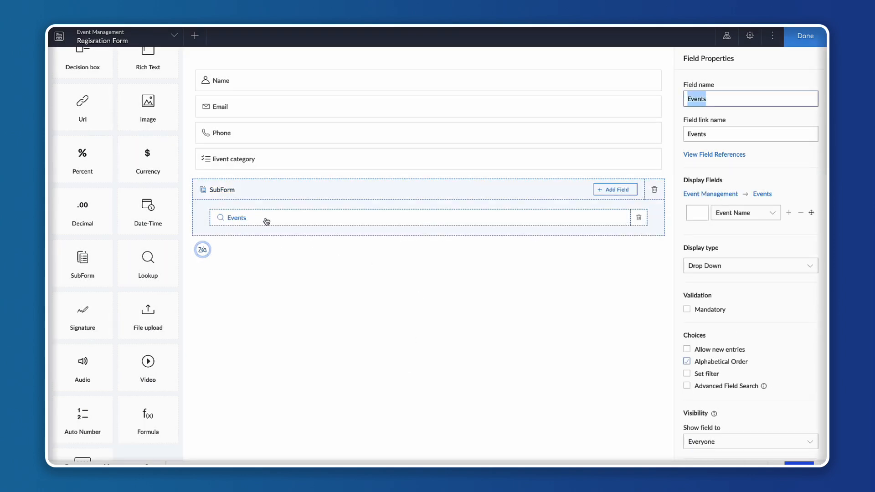
Rename the subform's lookup field to Event Name.
left_click(730, 95)
key("BackSpace")
type("Nm")
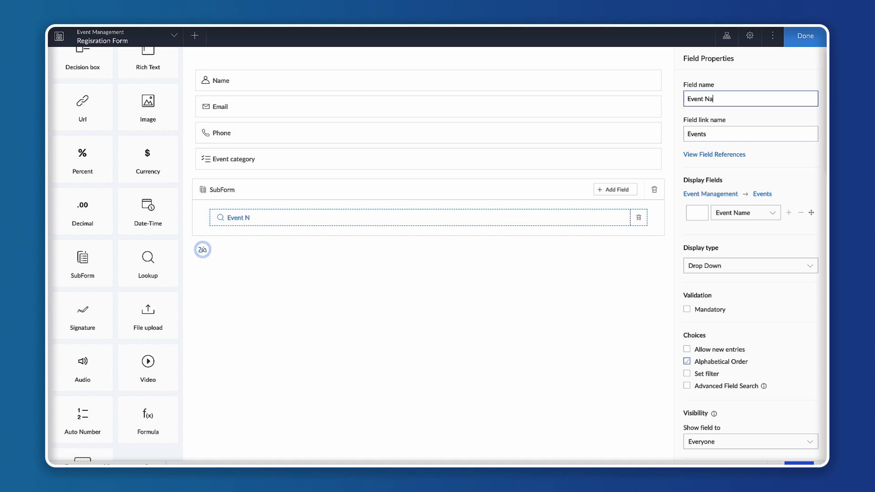
type("me")
left_click(360, 395)
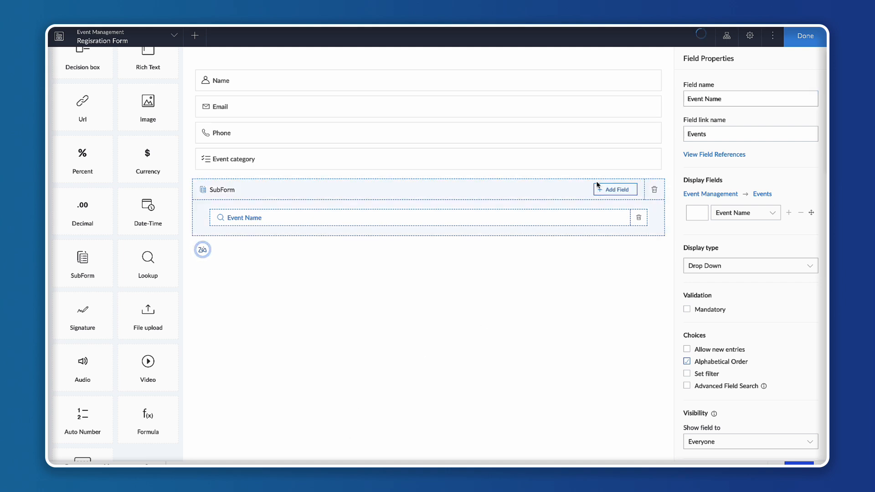
Add a Currency field to the subform and name it Cost per ticket.
left_click(604, 189)
type("curr")
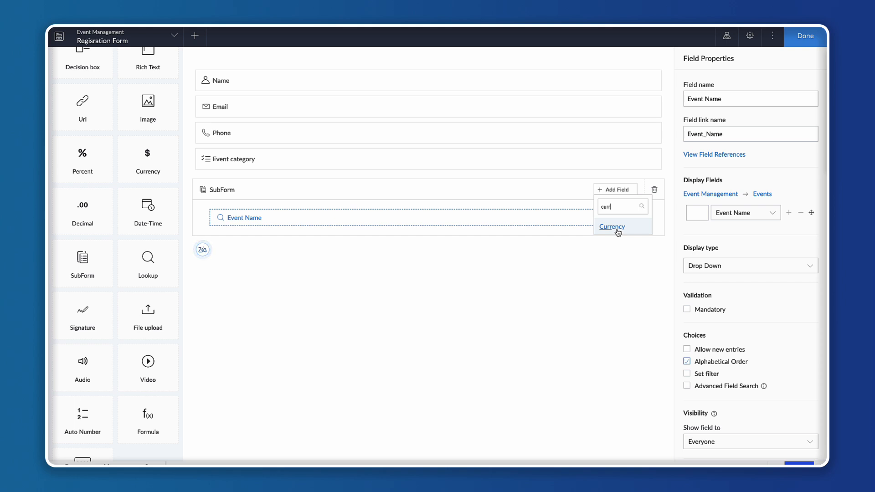
left_click(618, 230)
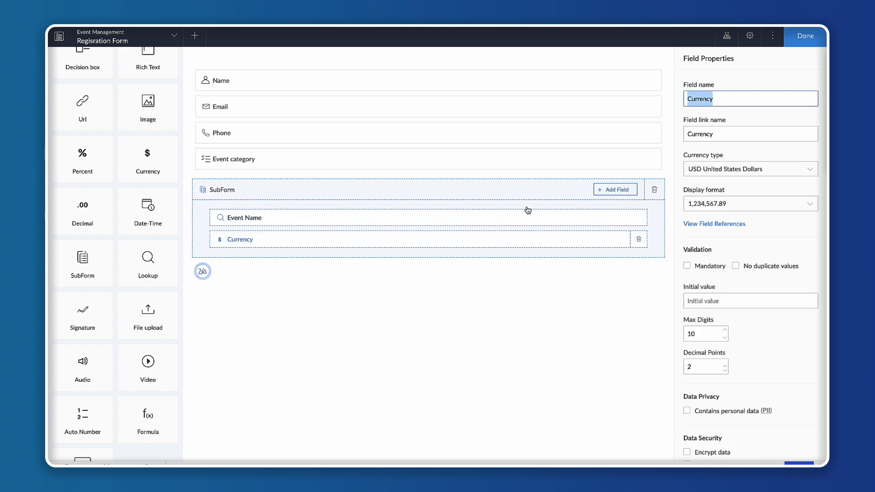
type("Cost")
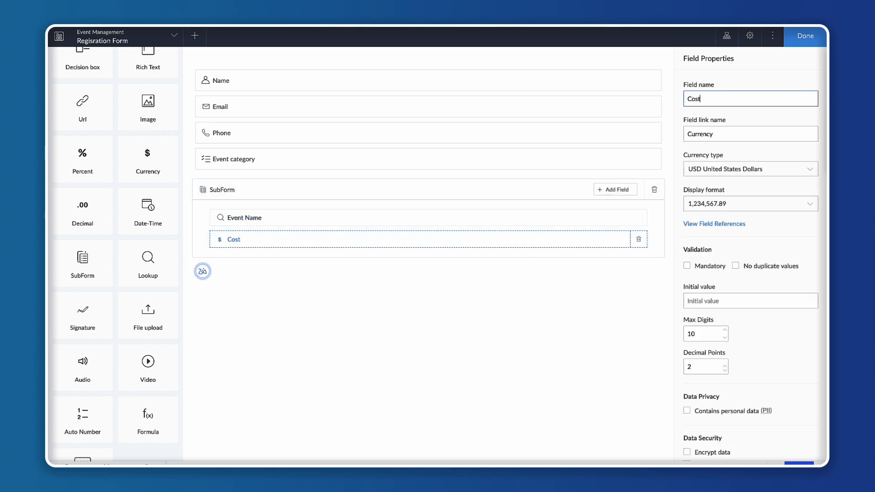
type("_per_t")
key("ctrl+a")
key("BackSpace")
type("Cost per ticket")
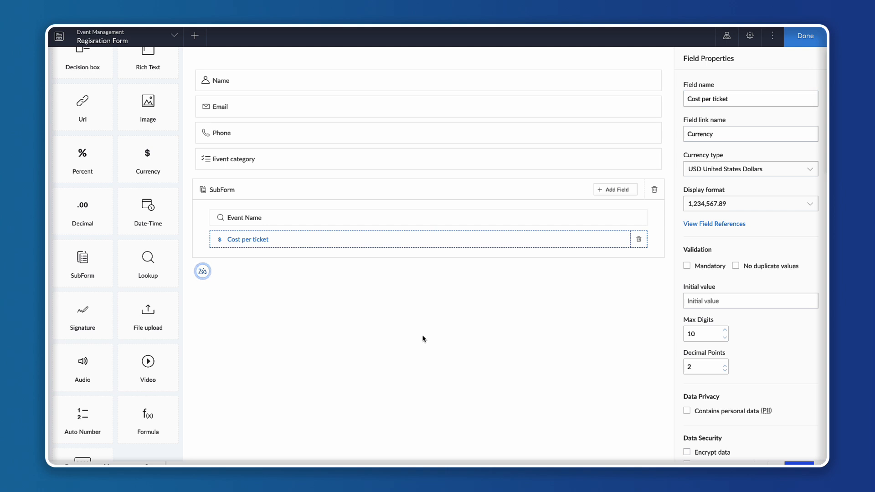
Add a Number field to the subform and name it Req. no. of tickets.
left_click(610, 193)
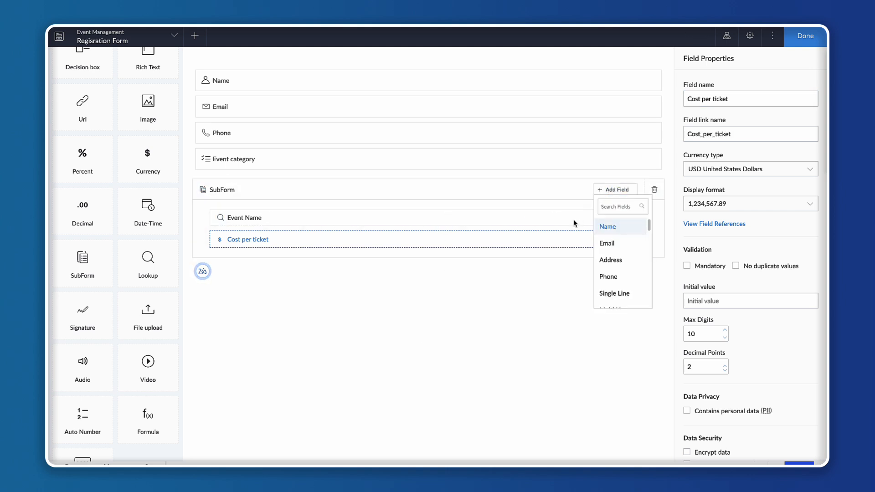
type("numb")
left_click(610, 227)
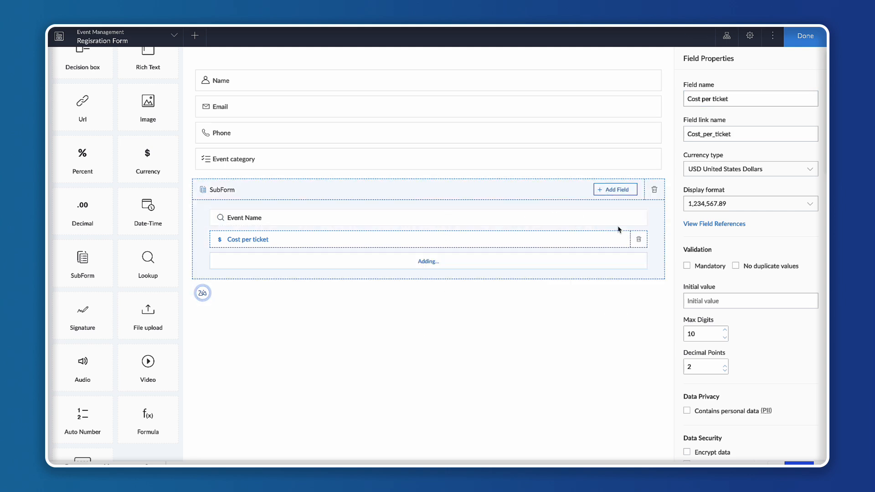
type("Req. no.")
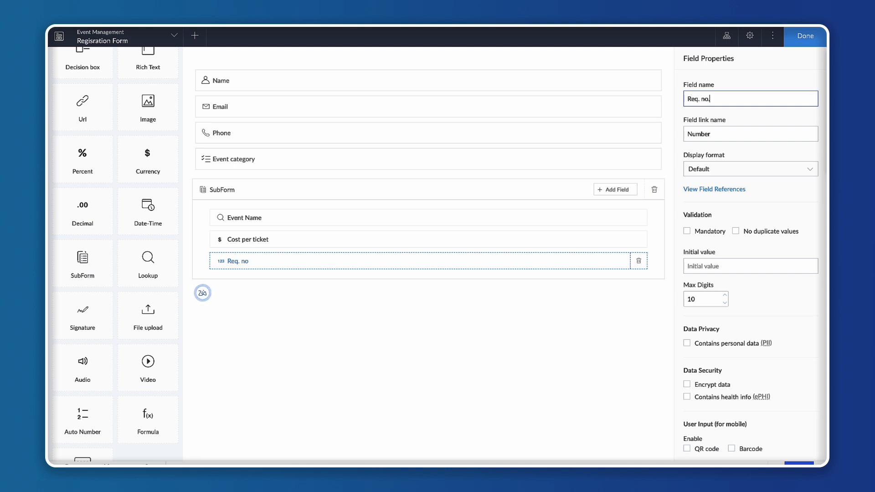
type(" of tickets")
left_click(404, 346)
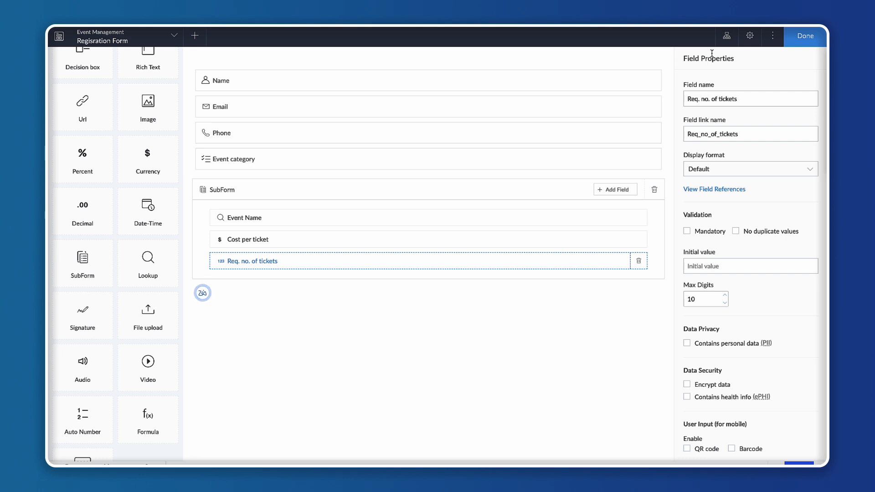
Rename the subform field to Blank SubForm.
left_click_drag(681, 59, 748, 58)
left_click(749, 57)
left_click(392, 190)
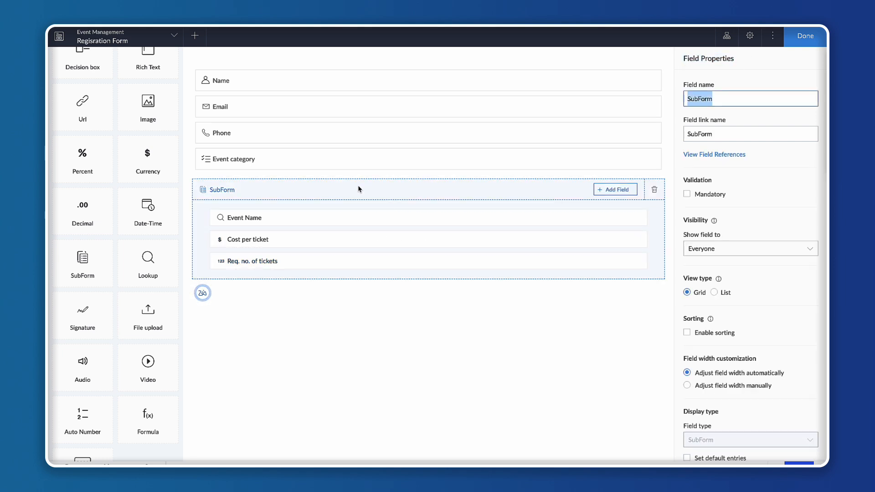
left_click(716, 134)
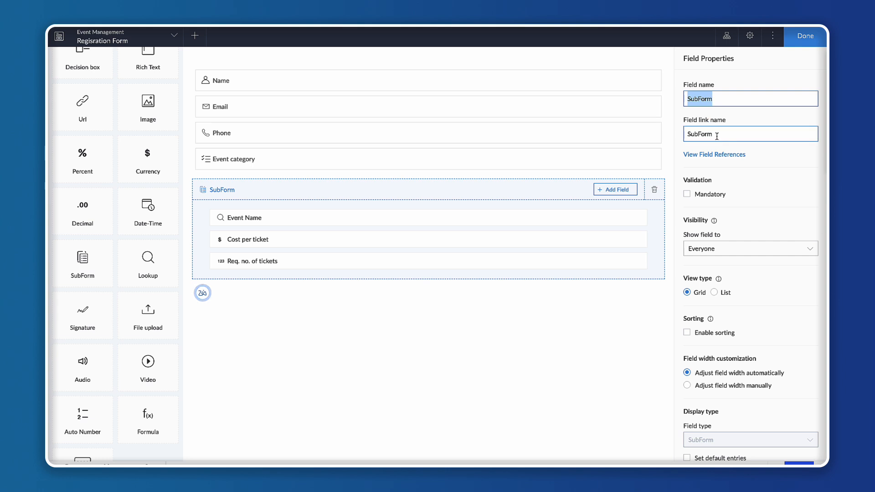
left_click(690, 98)
type("Blank")
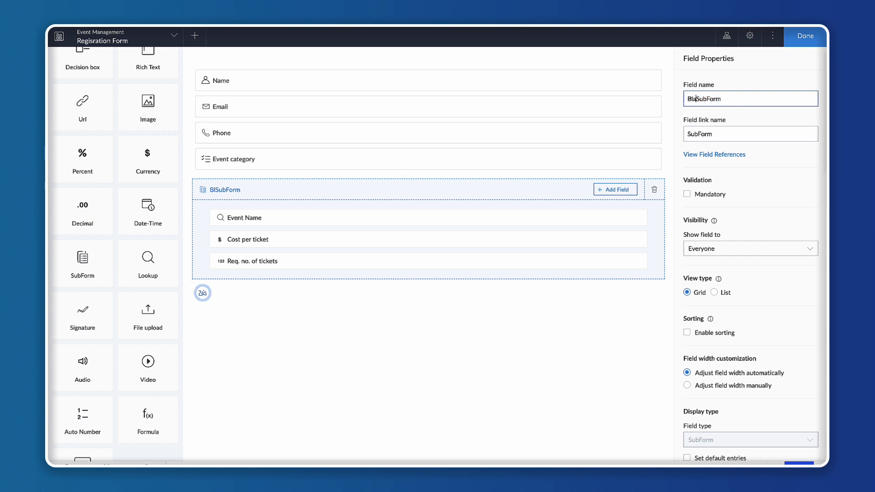
left_click(476, 379)
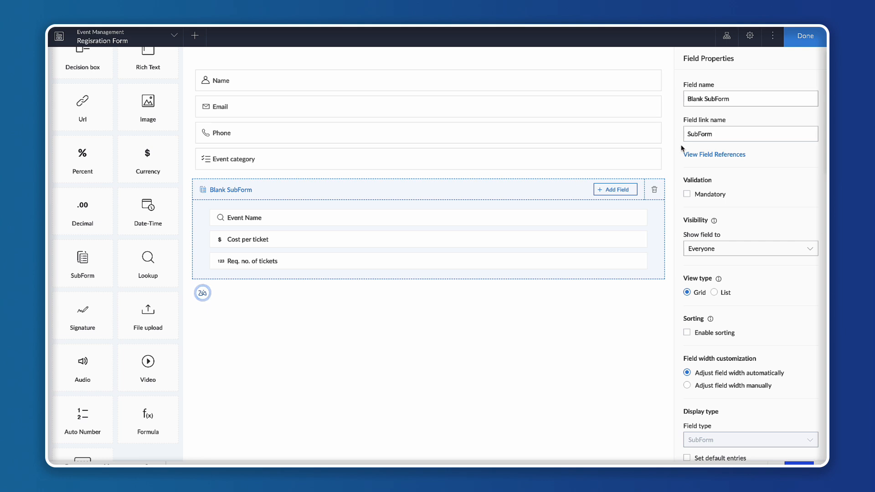
left_click(699, 135)
Review the subform's validation and visibility properties.
scroll(735, 192, "down", 1)
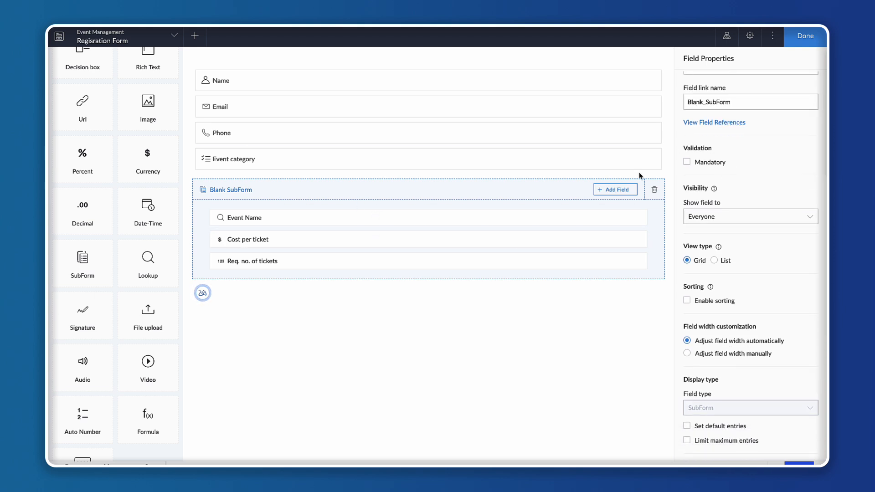
left_click(687, 163)
left_click(704, 164)
scroll(768, 232, "down", 2)
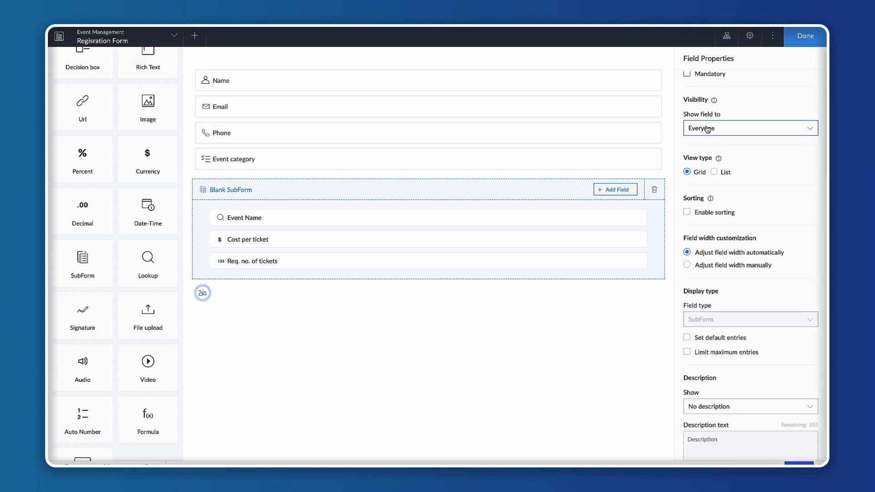
left_click(707, 129)
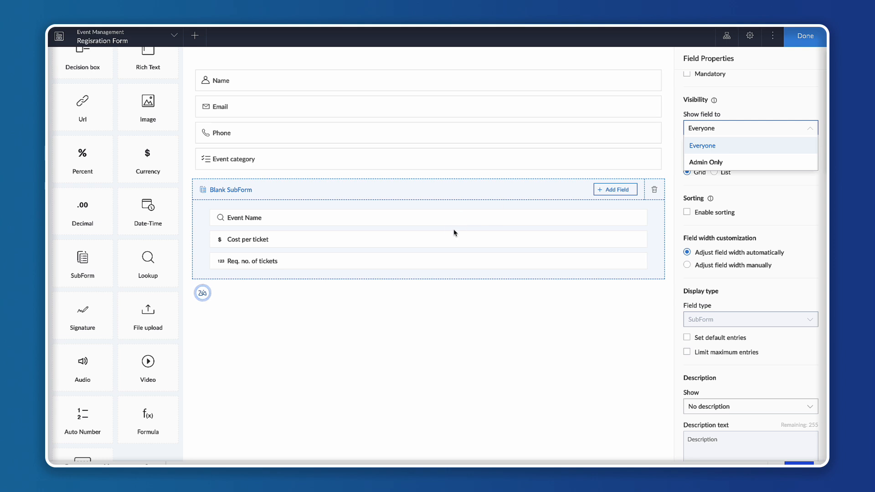
left_click(763, 112)
scroll(742, 158, "down", 1)
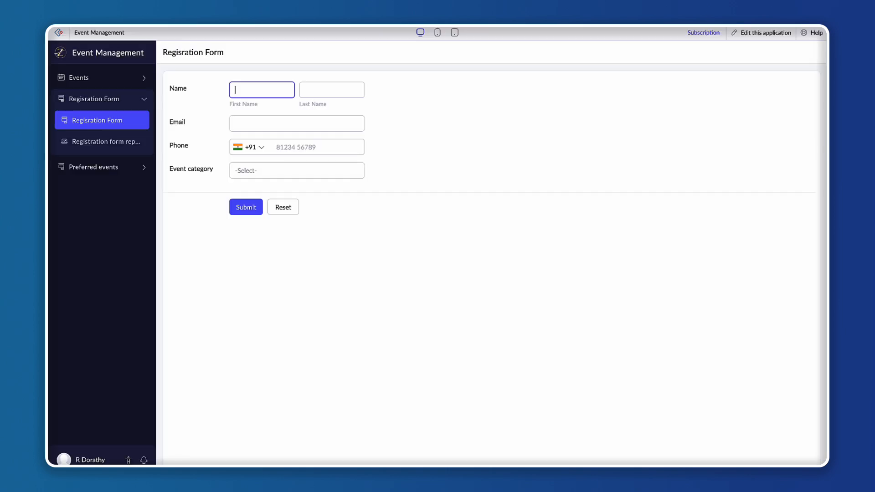
Open the live Registration Form and add a subform row for Carnival with cost per ticket 100 and 3 tickets.
left_click(97, 122)
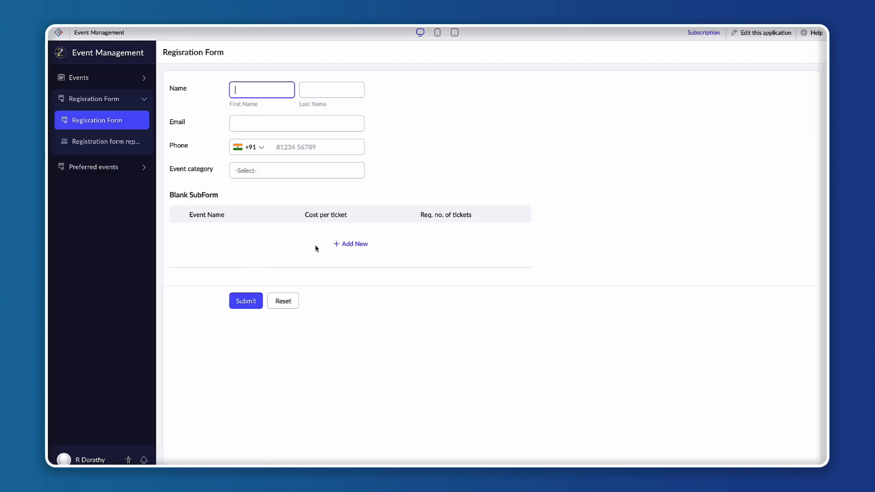
left_click(348, 247)
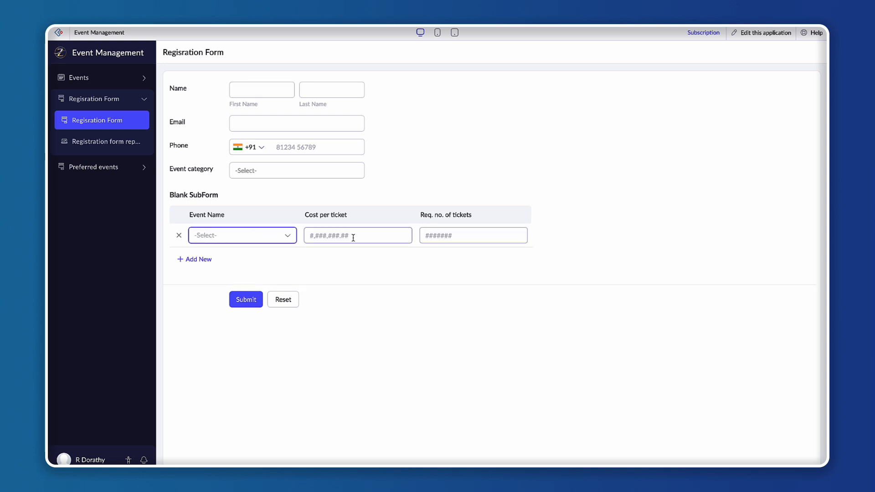
left_click(245, 233)
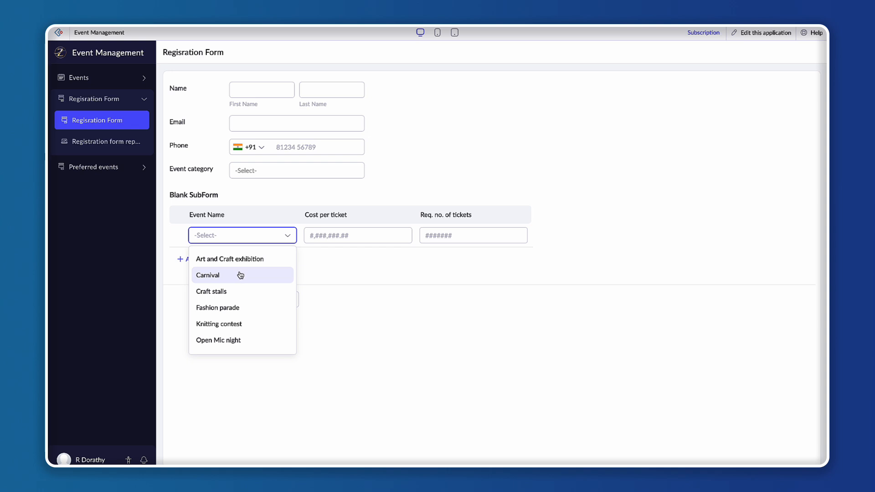
left_click(240, 275)
left_click(349, 234)
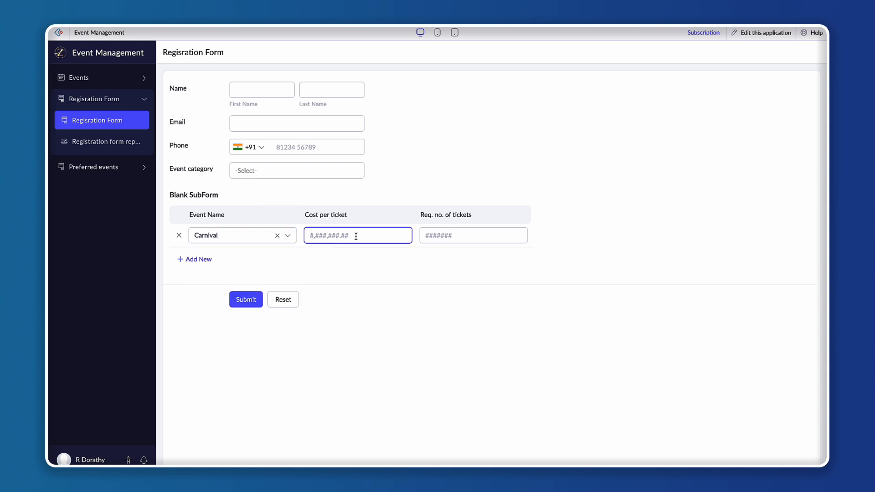
type("100")
left_click(441, 235)
type("3")
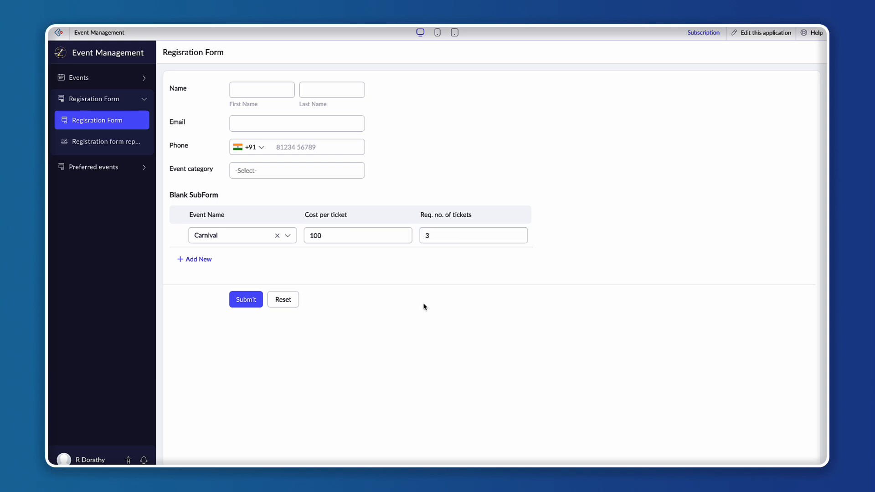
Add a second subform row for Fashion parade with cost per ticket 300 and 1 ticket.
left_click(205, 263)
left_click(232, 263)
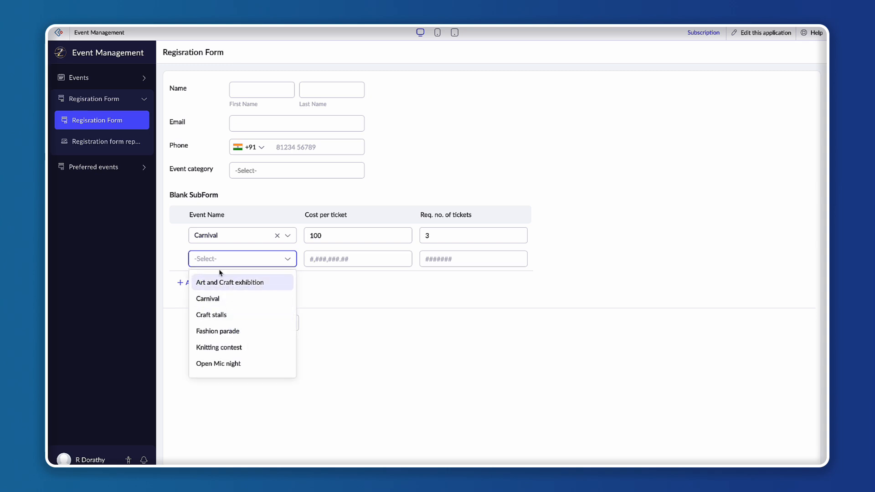
left_click(232, 331)
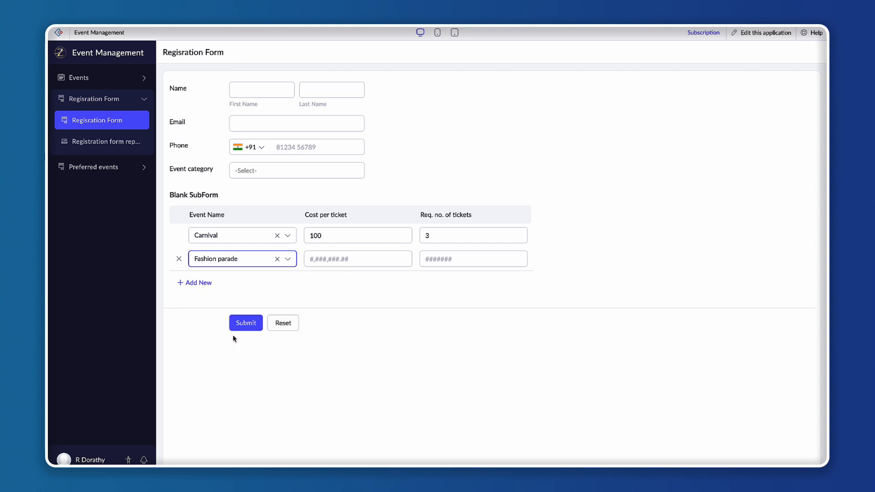
left_click(348, 256)
type("3,00")
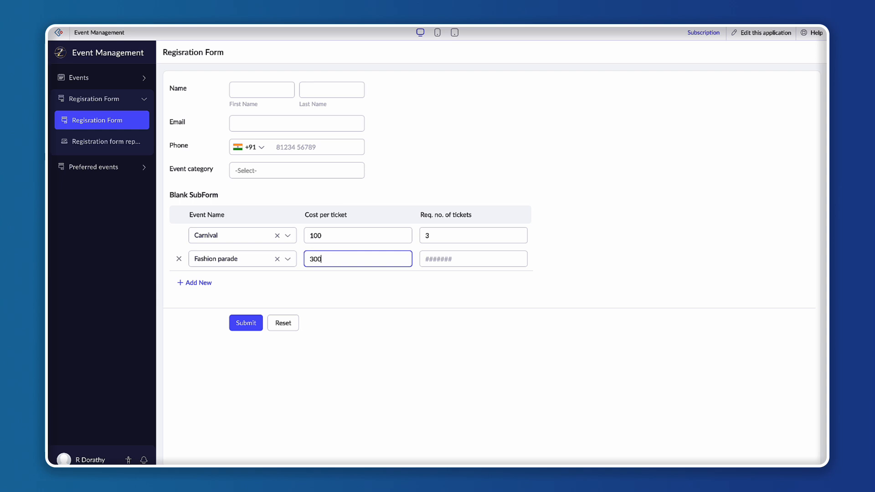
type("0")
left_click(428, 263)
type("1")
left_click(428, 341)
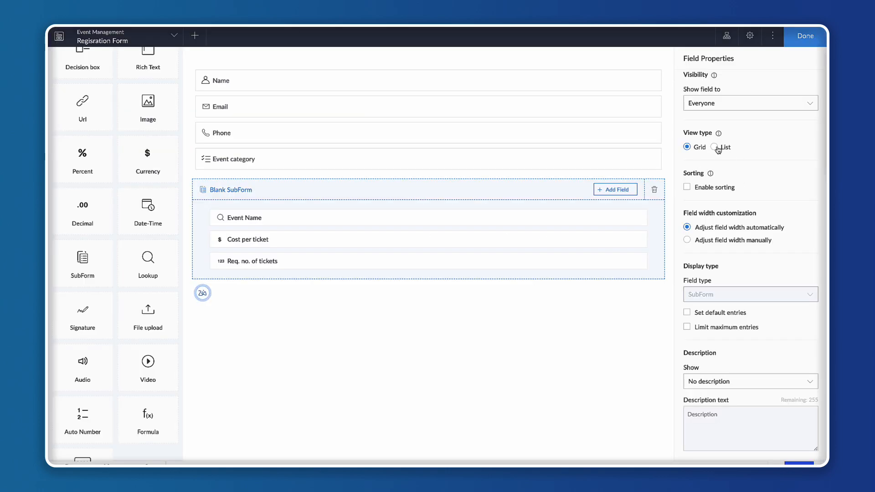
Switch the subform view type to List and preview the new-entry popup in the live form, discarding it.
left_click(715, 147)
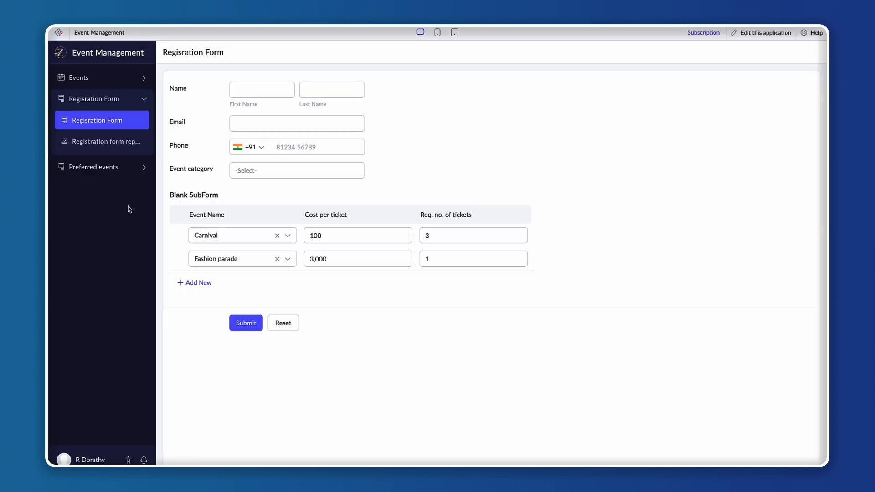
left_click(105, 119)
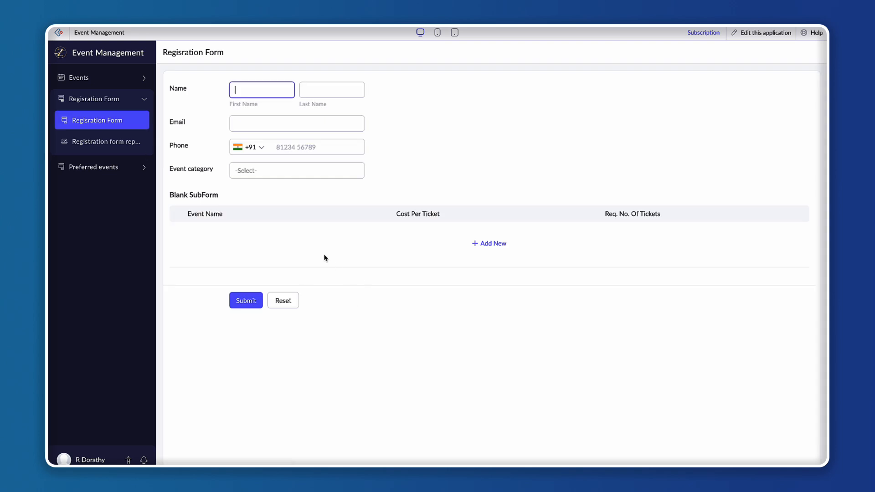
left_click(492, 243)
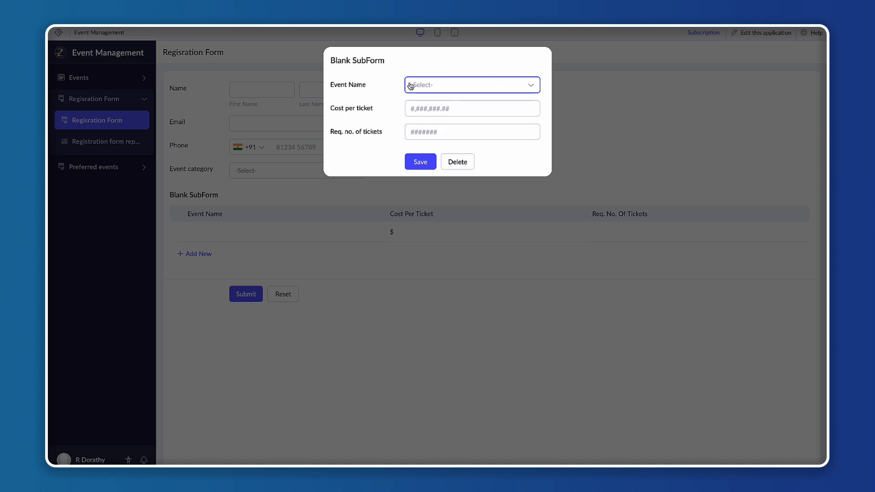
left_click(454, 164)
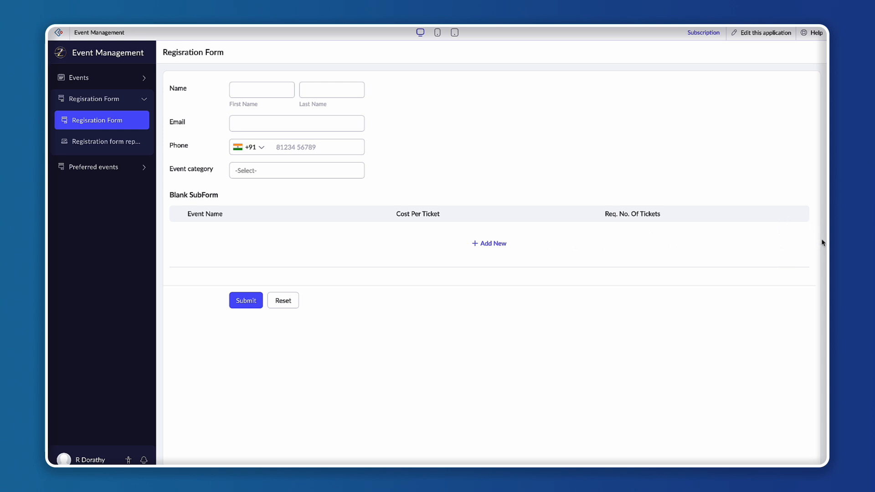
Add a Fashion parade entry with cost per ticket 100 and 1 ticket through the popup, save it, and view the row's options.
left_click(500, 247)
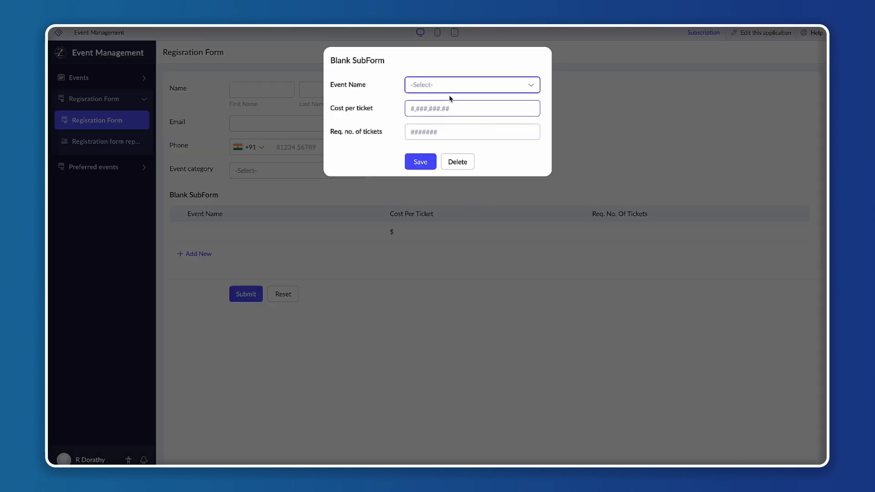
left_click(470, 86)
left_click(434, 157)
left_click(415, 109)
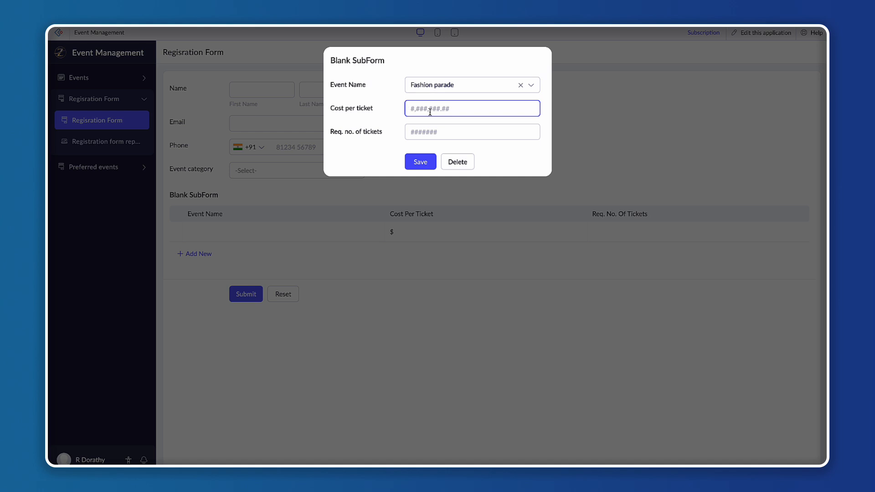
type("100")
left_click(432, 132)
type("1")
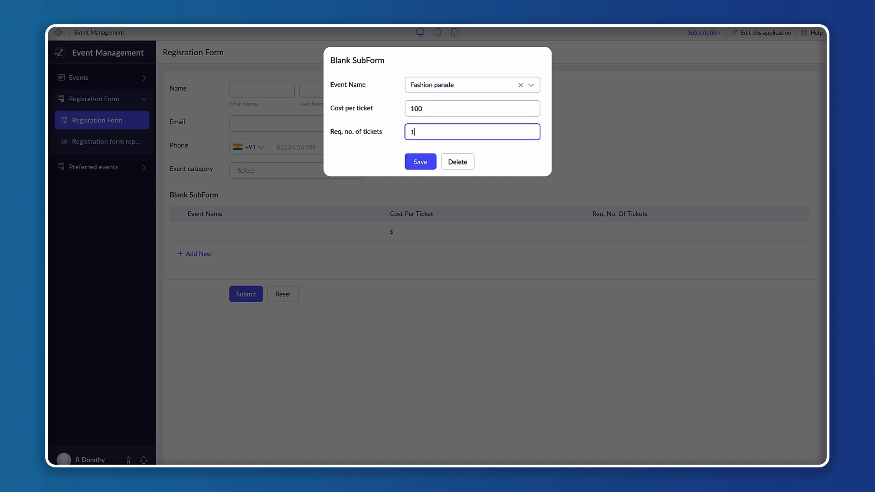
left_click(418, 163)
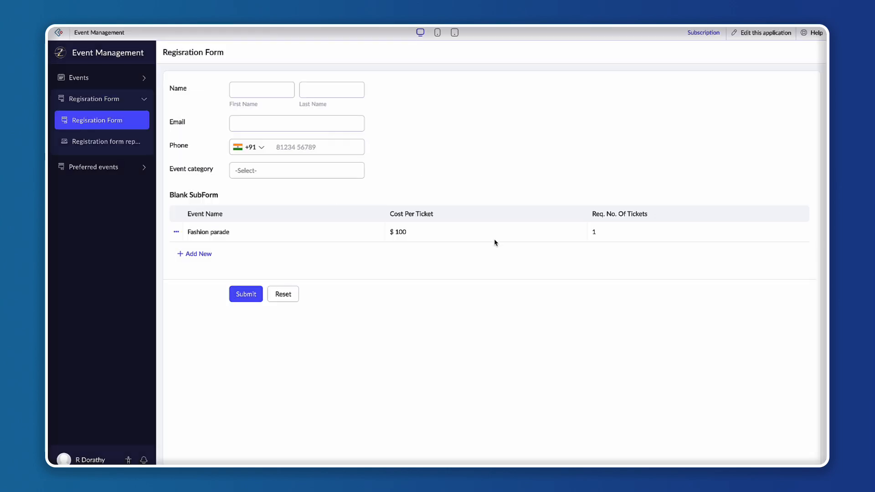
left_click(177, 232)
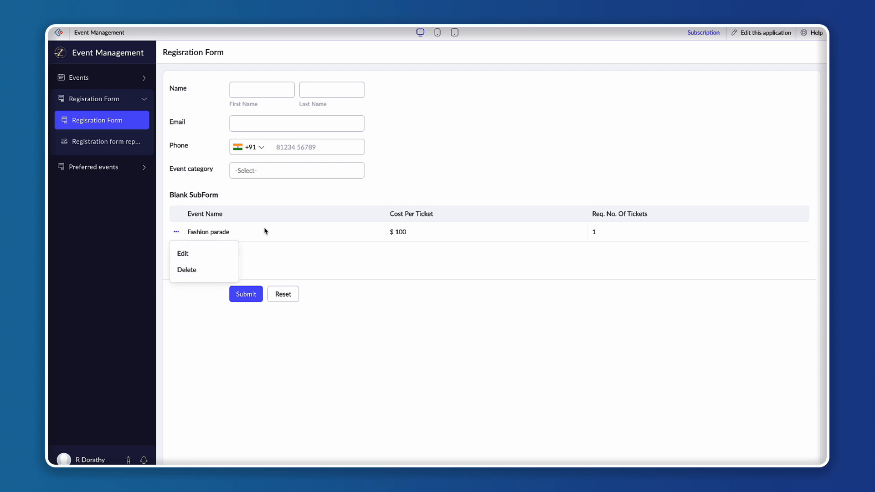
left_click(249, 234)
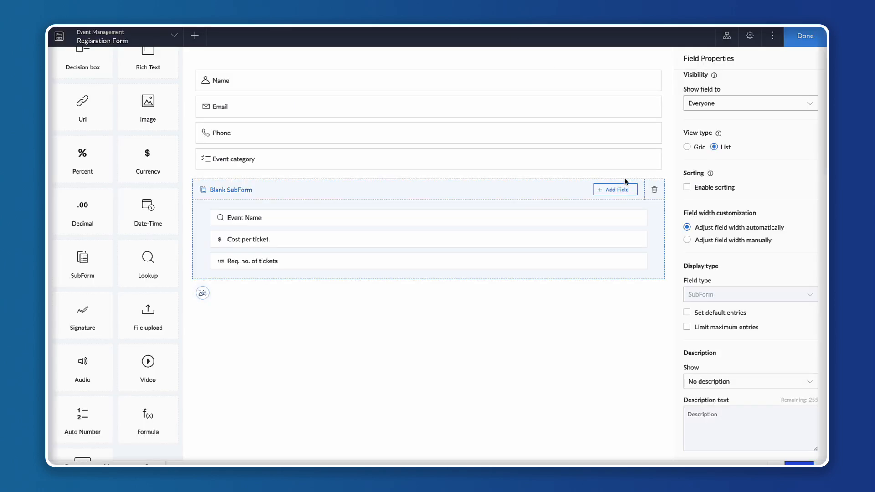
Set the subform view type back to Grid and try enabling sorting with a Custom sort type, then turn sorting off.
left_click(687, 148)
left_click(687, 188)
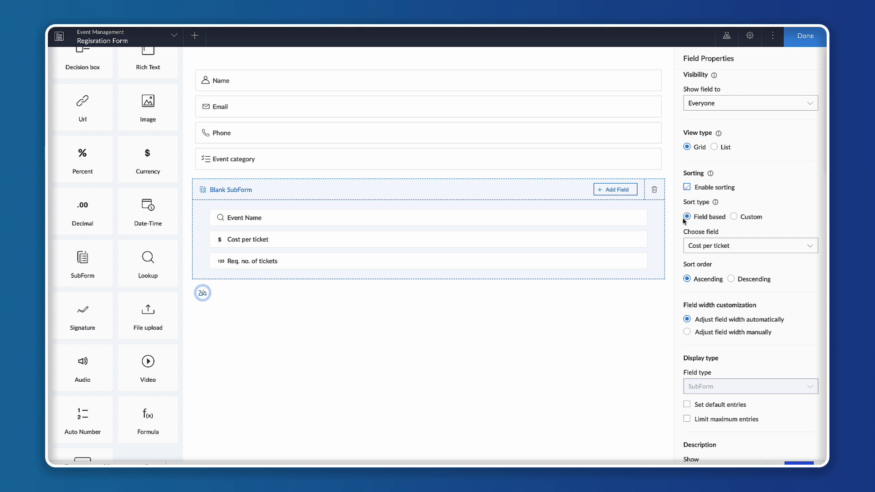
left_click(733, 217)
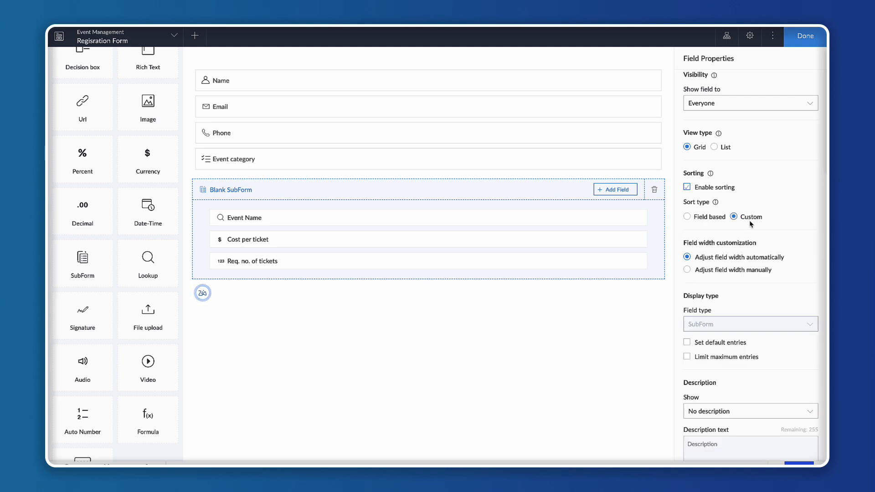
left_click(686, 187)
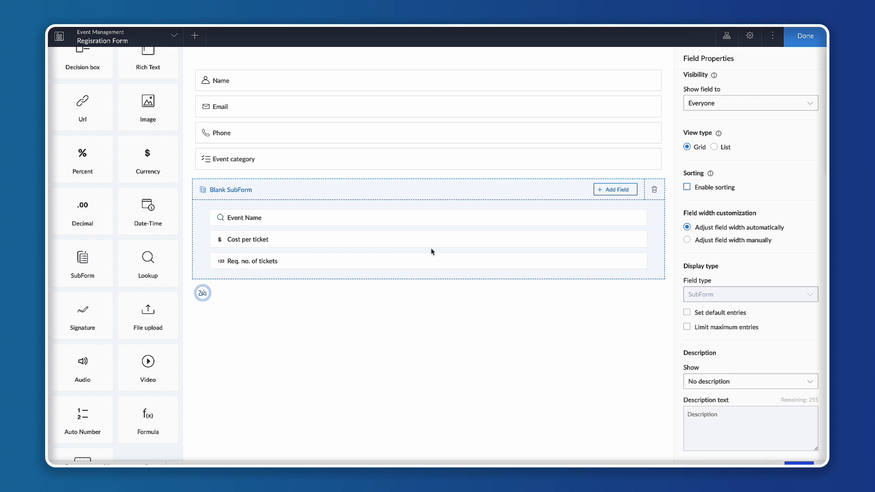
left_click(687, 240)
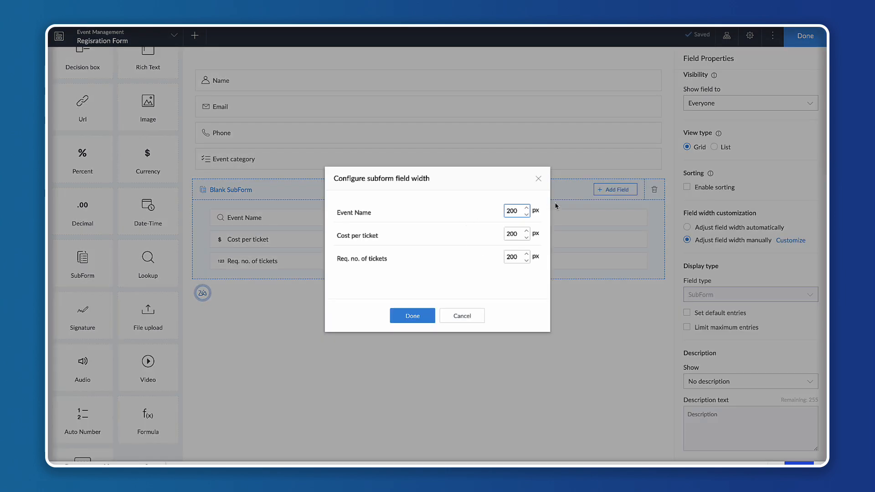
left_click(538, 178)
left_click(687, 228)
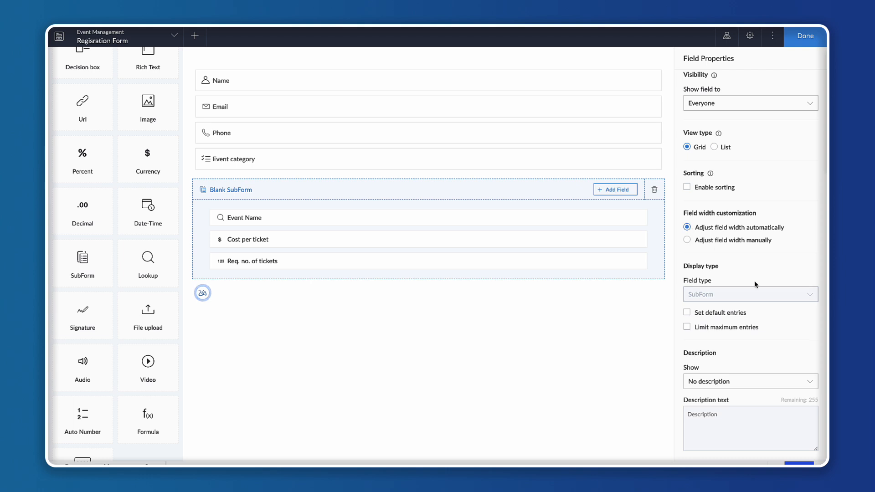
left_click_drag(686, 273, 730, 271)
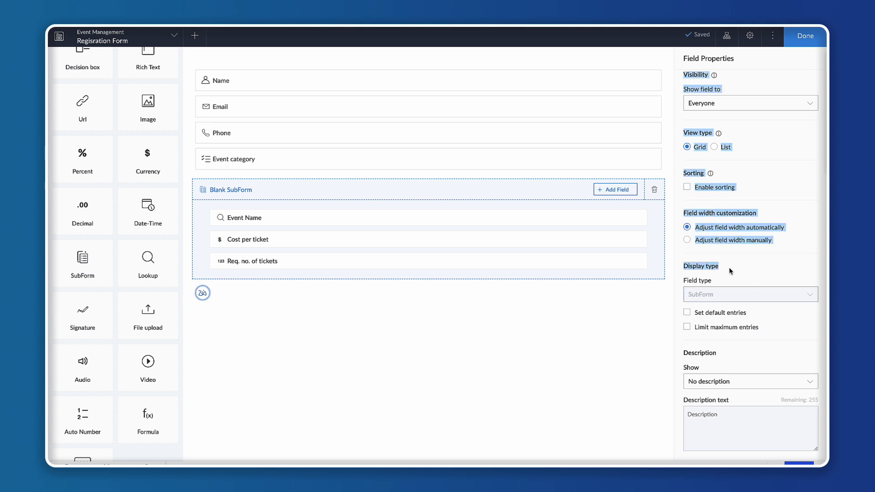
left_click(755, 333)
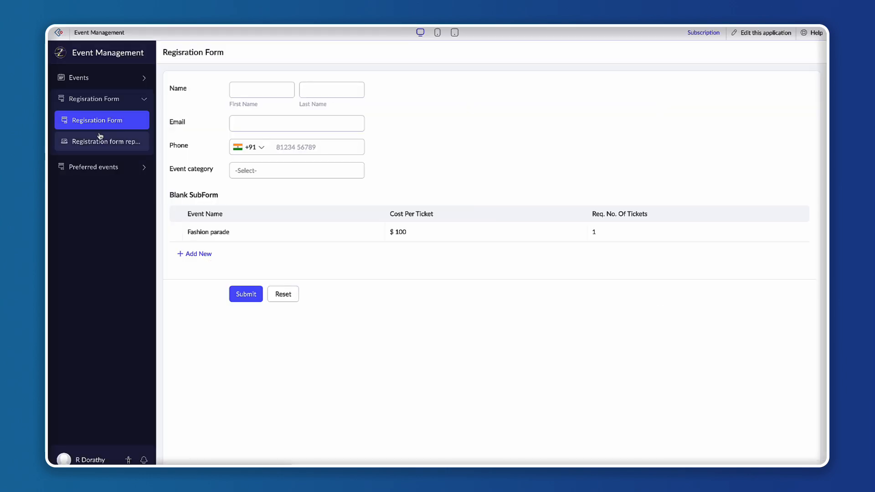
left_click(94, 121)
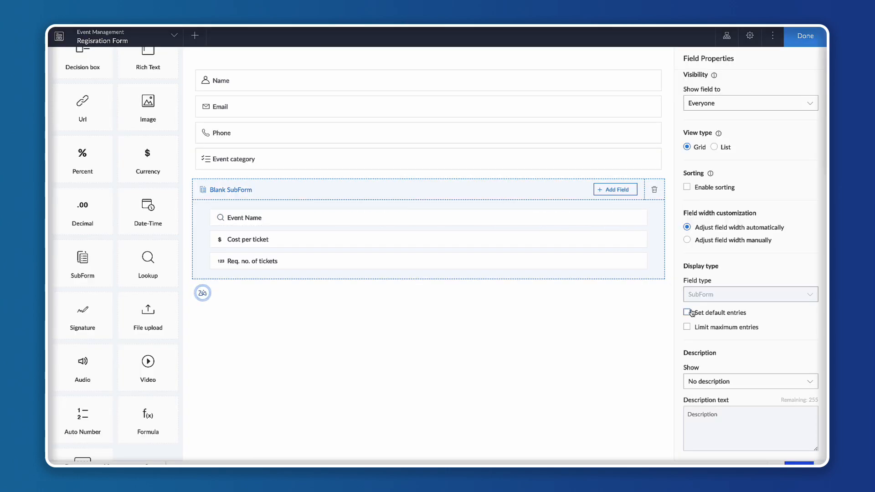
Try setting the subform's default entries to 2, then turn default entries off again.
left_click(688, 312)
type("2")
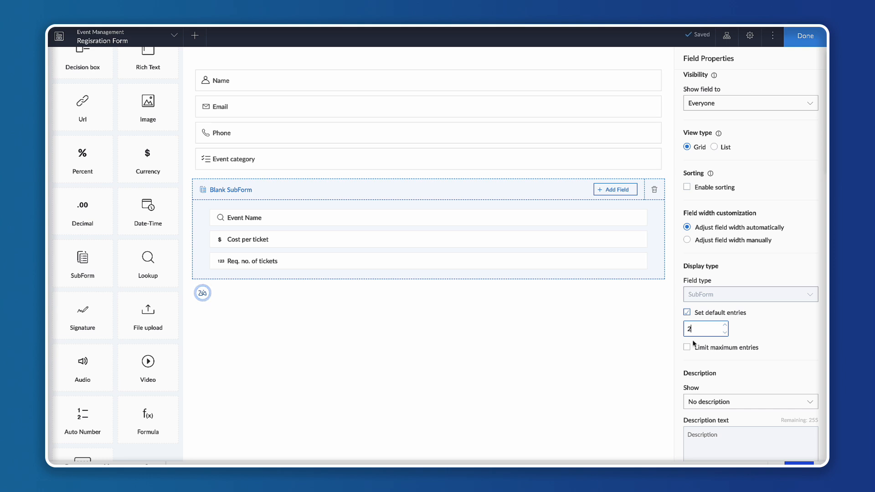
left_click(490, 337)
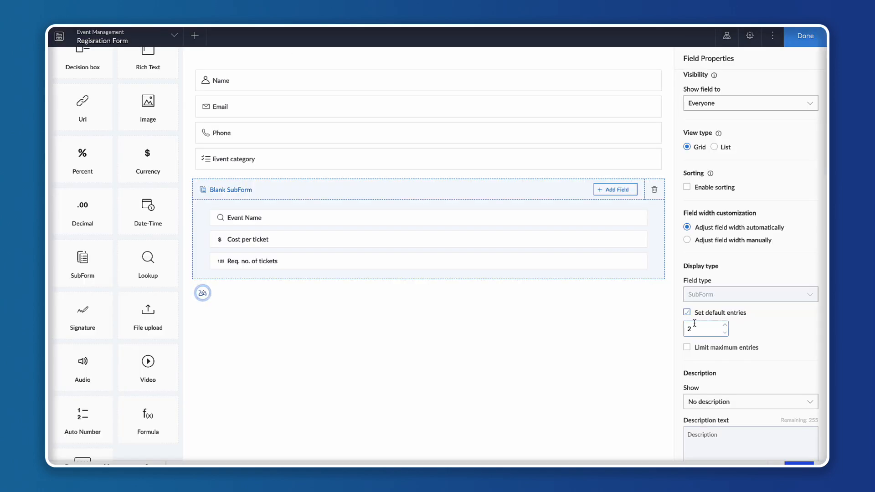
left_click(704, 324)
left_click(687, 312)
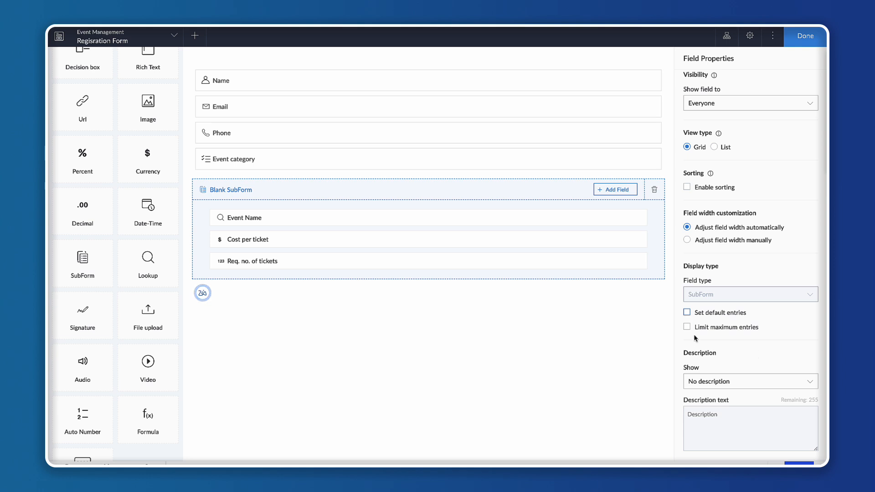
Limit the subform to a maximum of 2 entries and test adding rows beyond that limit in the live form.
left_click(687, 328)
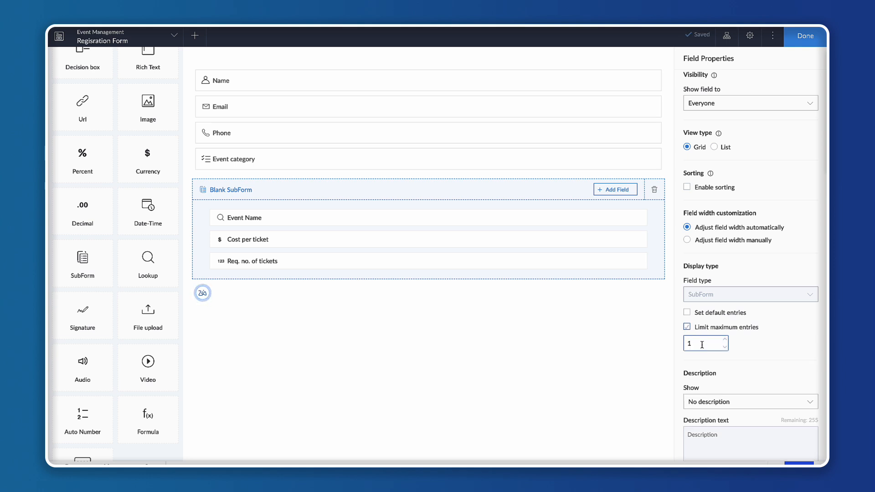
type("2")
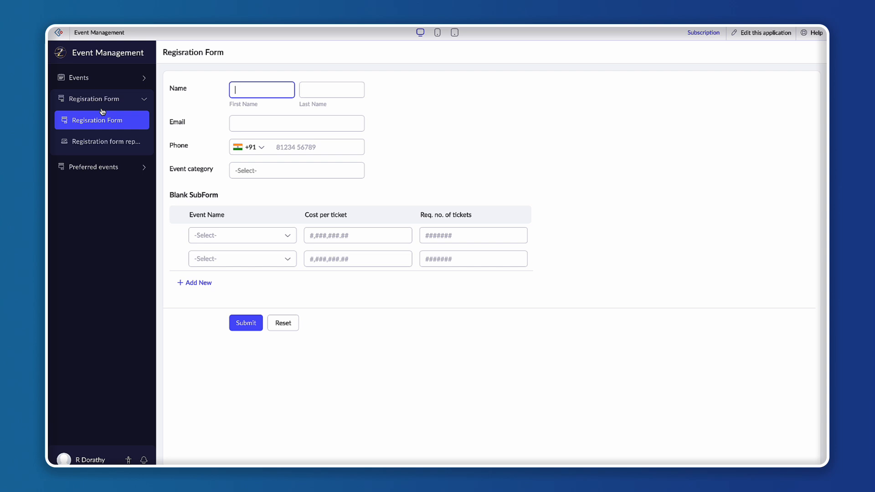
left_click(103, 119)
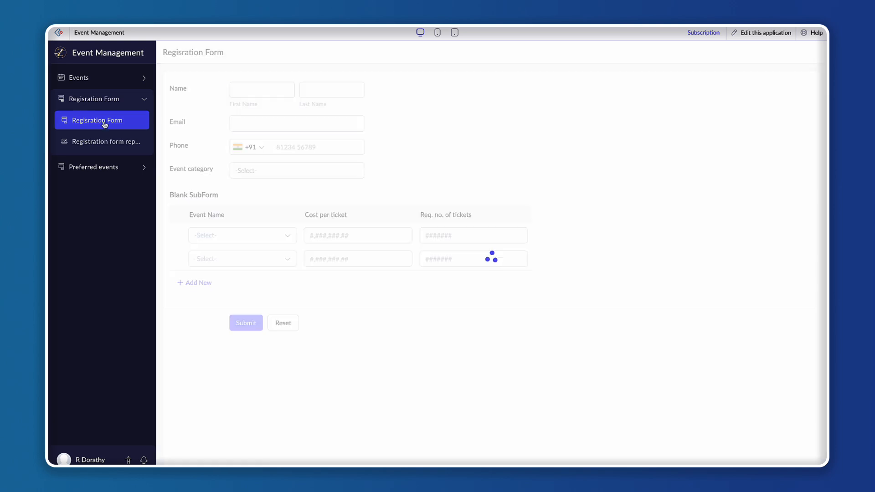
left_click(336, 245)
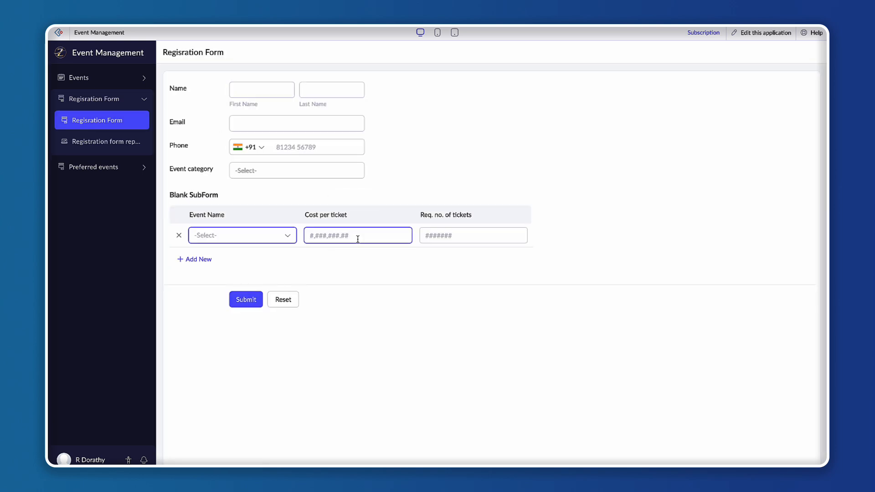
left_click(194, 259)
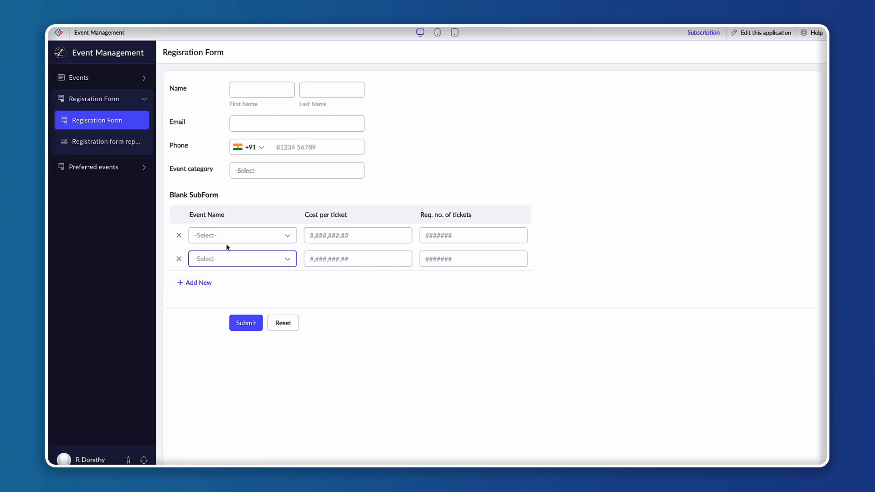
left_click(198, 285)
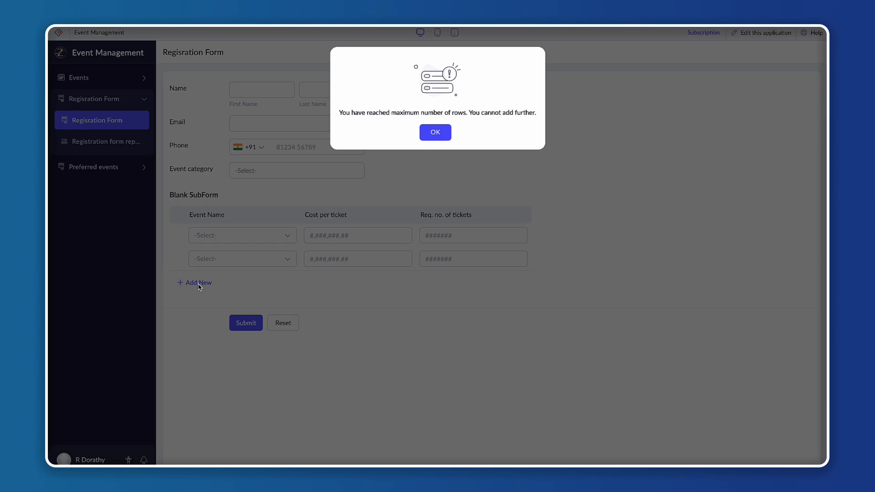
left_click_drag(339, 114, 530, 121)
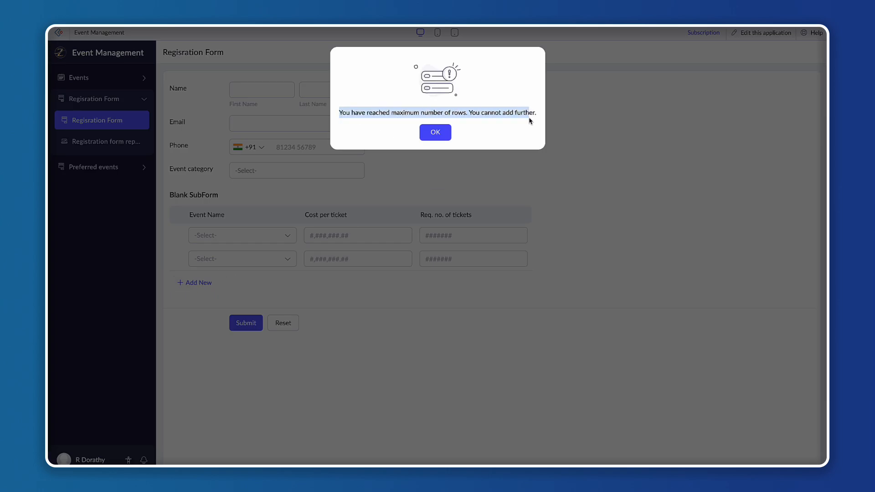
left_click(530, 120)
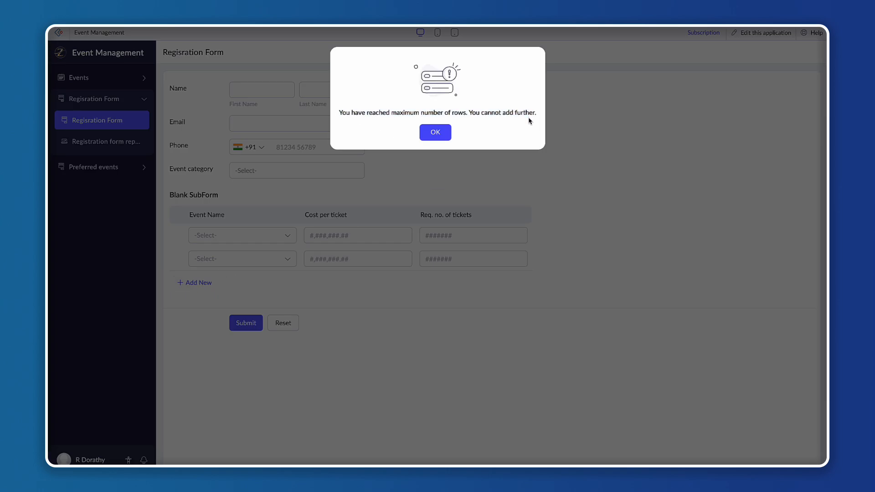
left_click(434, 136)
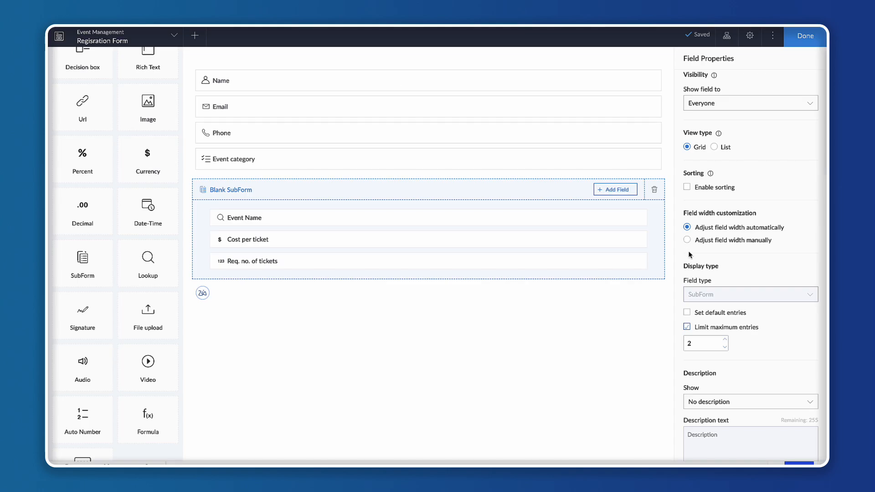
Turn off the maximum entries limit and give the subform a tooltip description reading 'Choose your preferred events'.
scroll(731, 301, "down", 1)
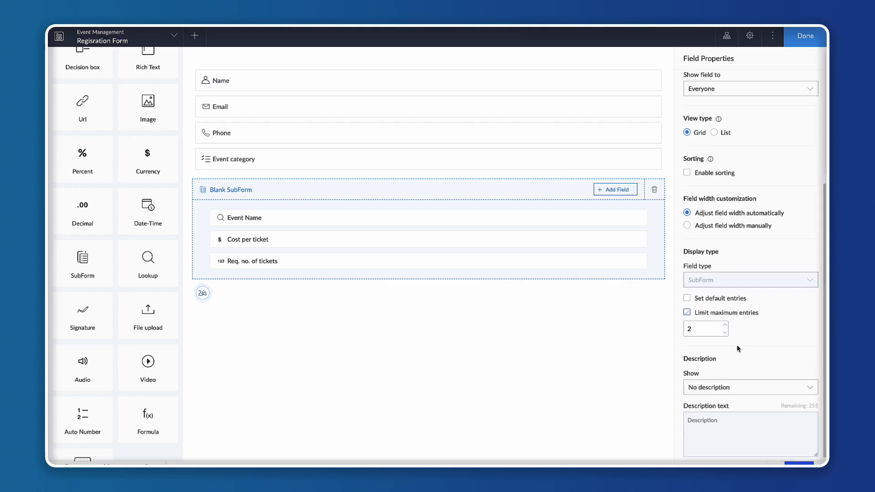
left_click(688, 306)
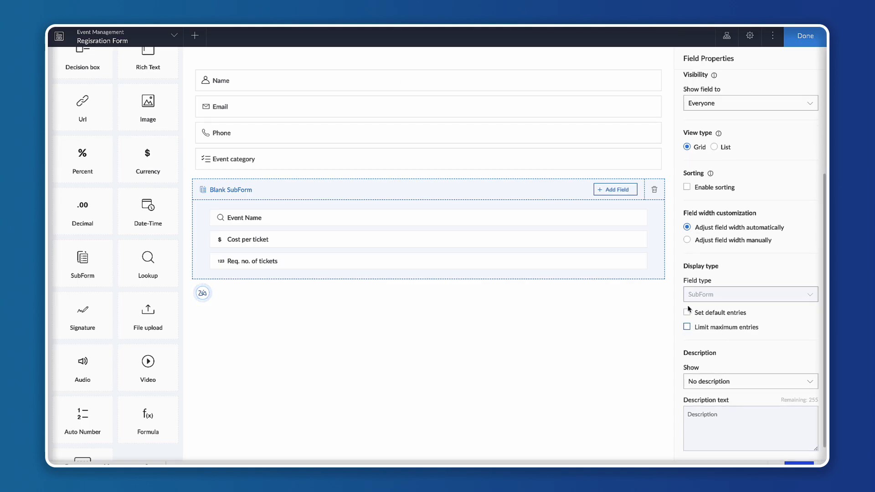
left_click(710, 386)
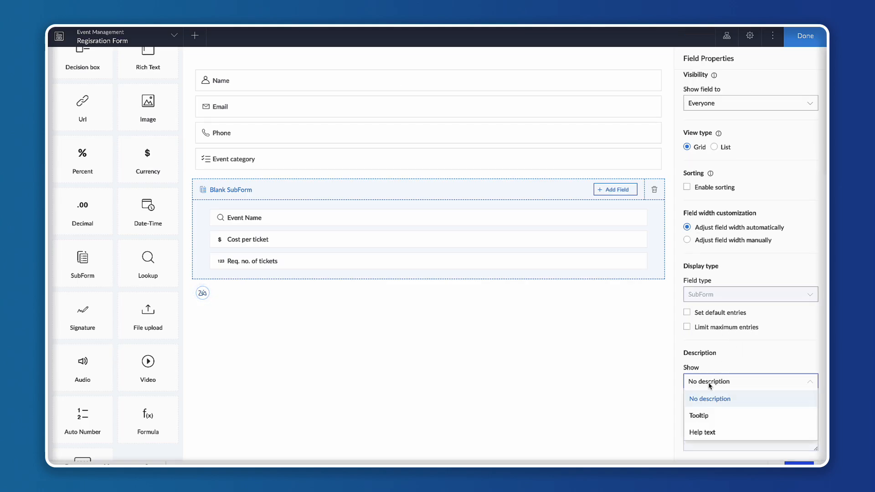
left_click(719, 417)
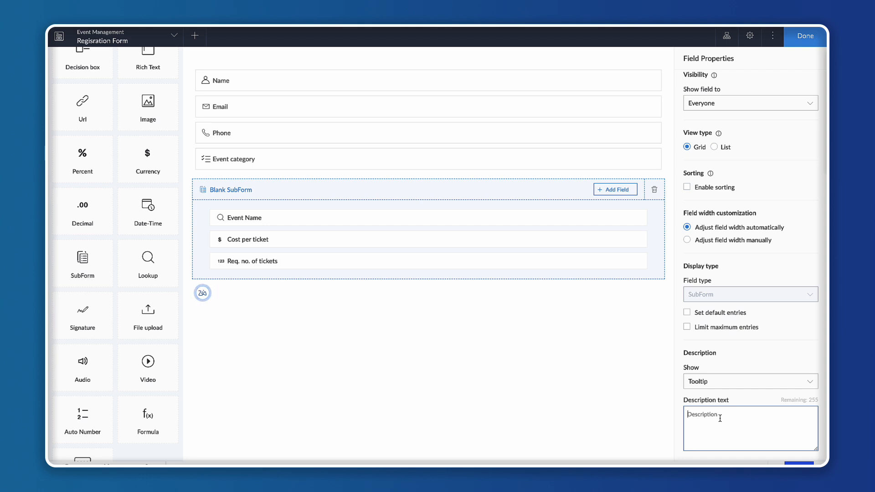
type("Choose yo")
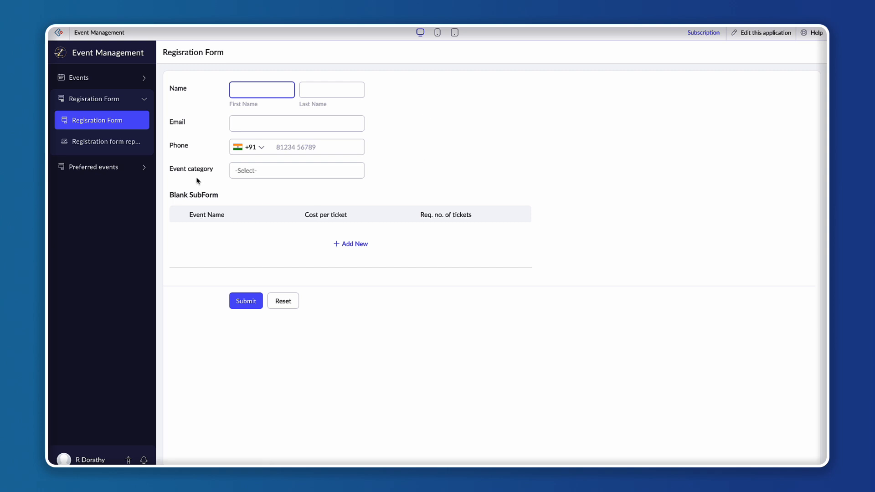
mouse_move(199, 200)
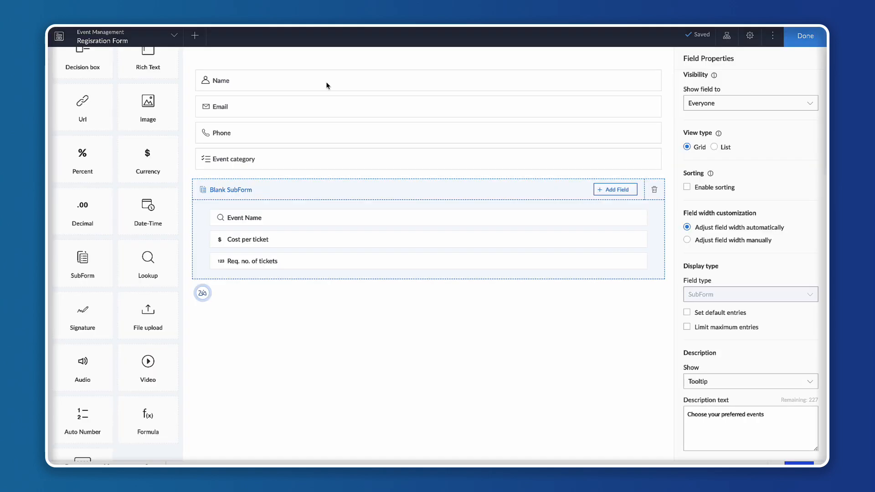
left_click(708, 382)
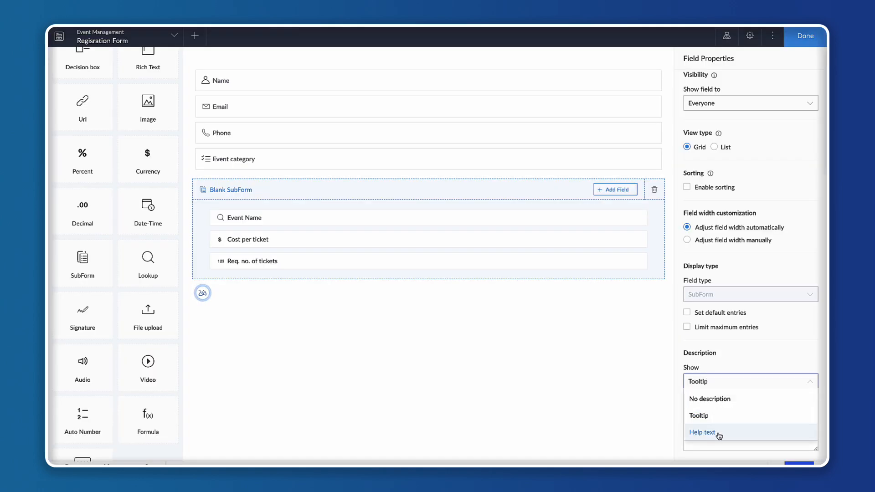
left_click(573, 383)
scroll(754, 299, "up", 5)
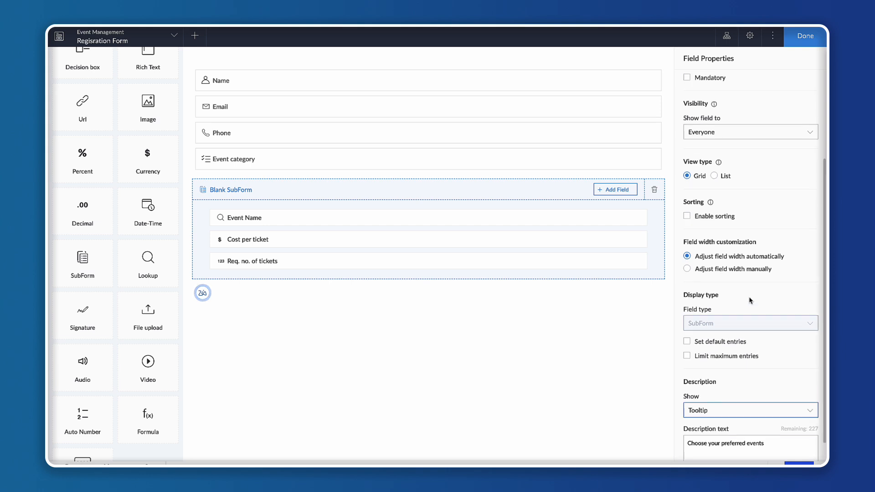
left_click_drag(683, 59, 734, 59)
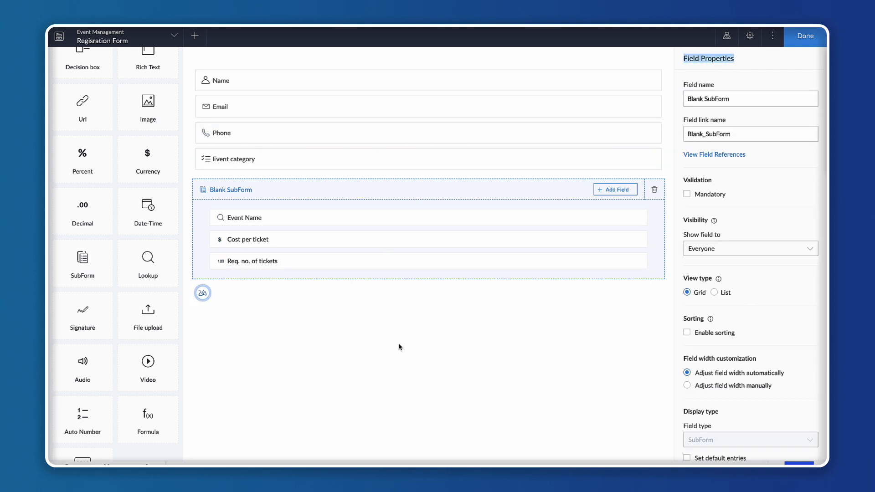
left_click(328, 352)
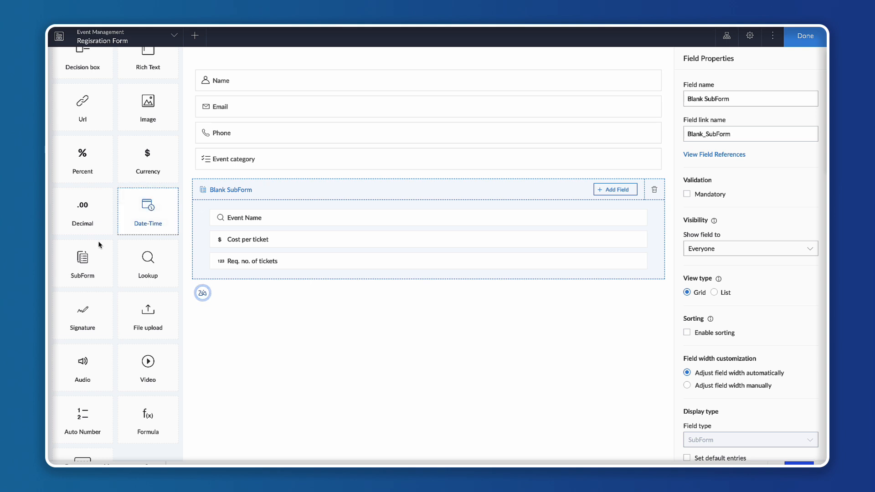
scroll(236, 339, "down", 1)
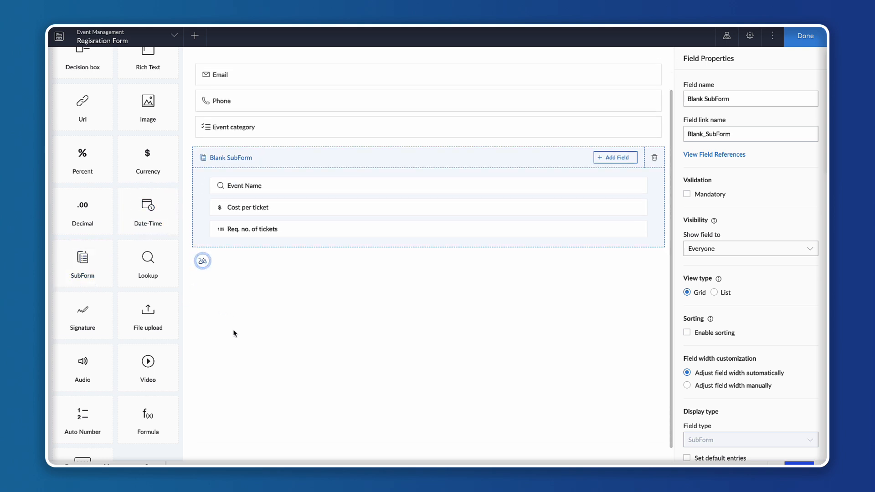
left_click_drag(70, 261, 273, 305)
left_click(392, 252)
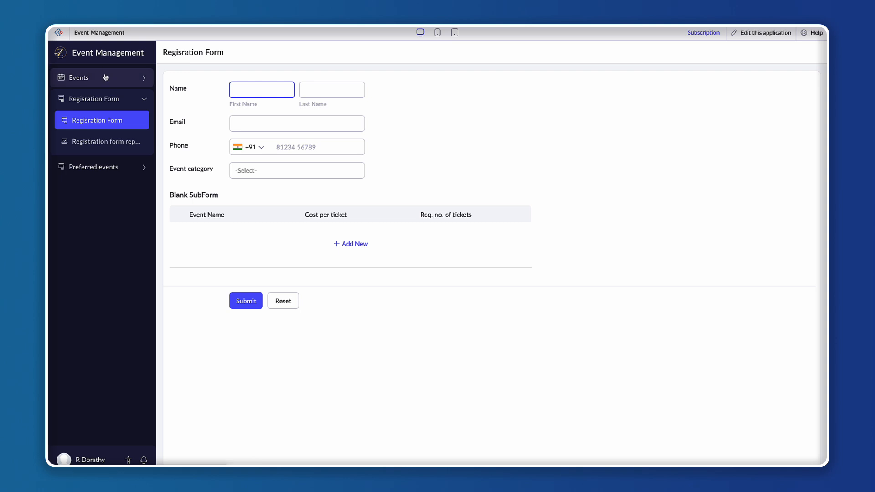
Open the Preferred events form in the live app and examine its Event Name, Cost per ticket, No. of tickets and Subtotal fields.
left_click(106, 174)
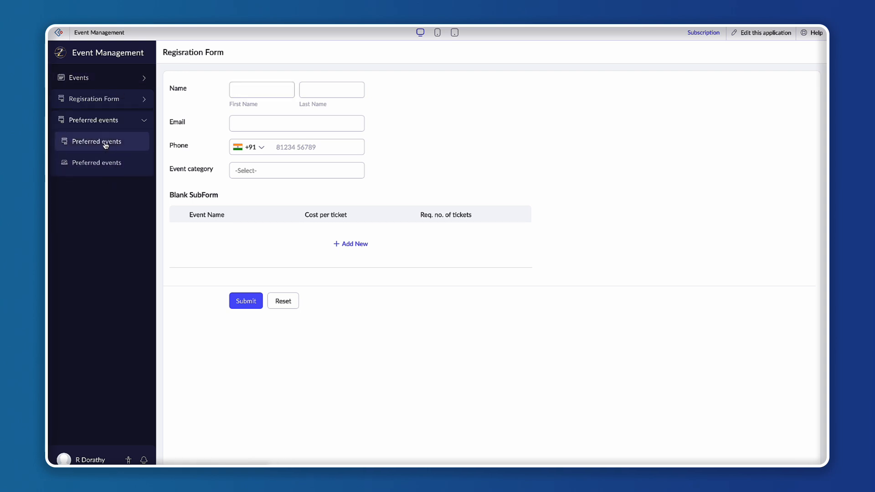
left_click(104, 143)
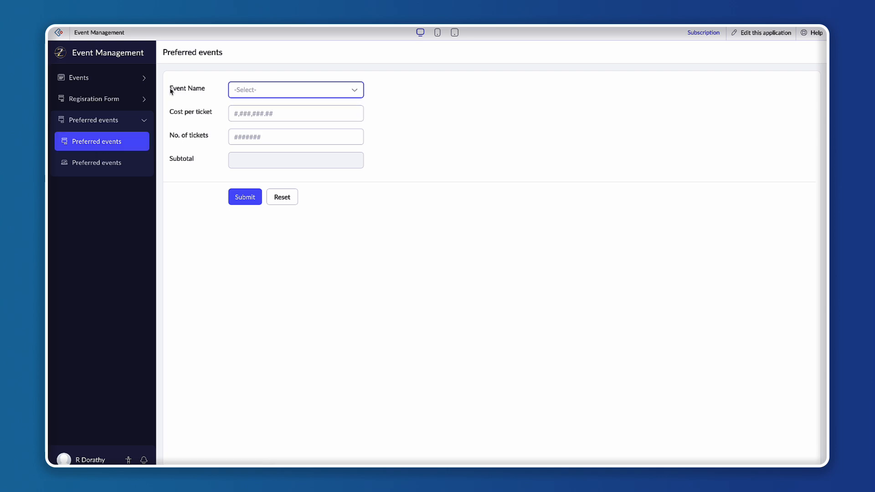
left_click_drag(170, 89, 202, 94)
left_click(202, 94)
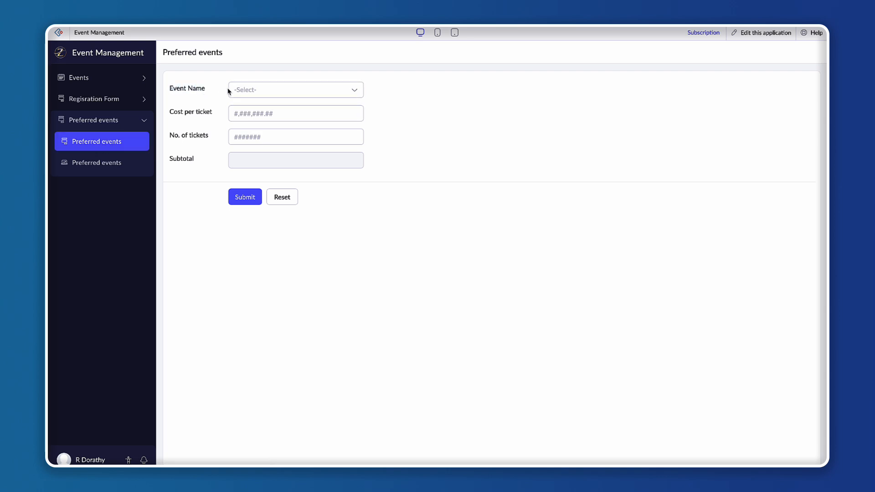
left_click(252, 87)
left_click(405, 135)
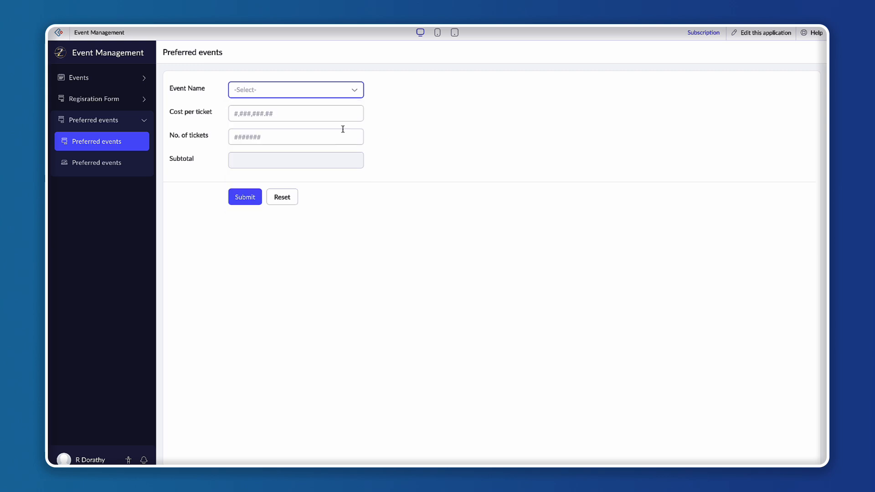
left_click(248, 113)
left_click(249, 137)
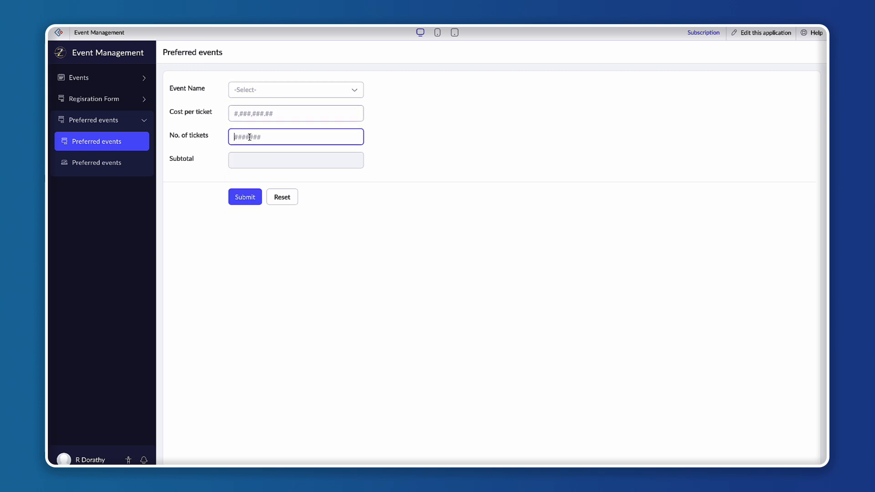
left_click_drag(168, 159, 198, 161)
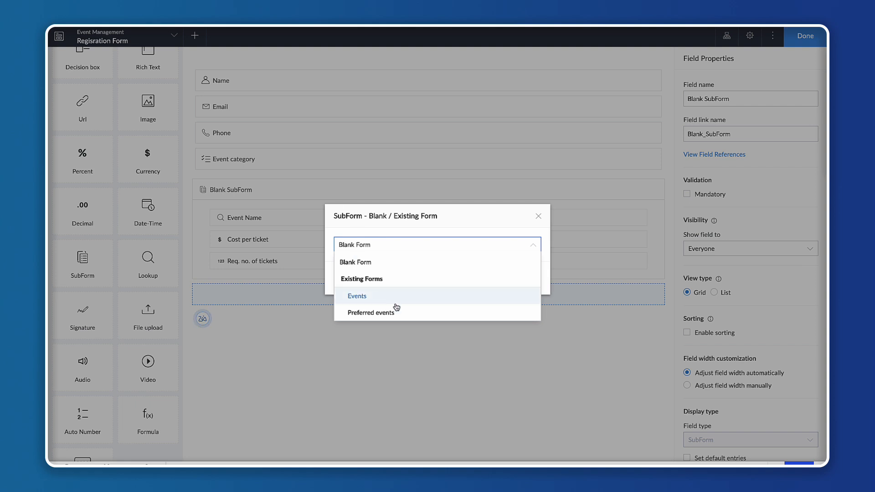
Open the Preferred events form in the builder and view the Subtotal field's calculation expression.
left_click(540, 217)
left_click(539, 218)
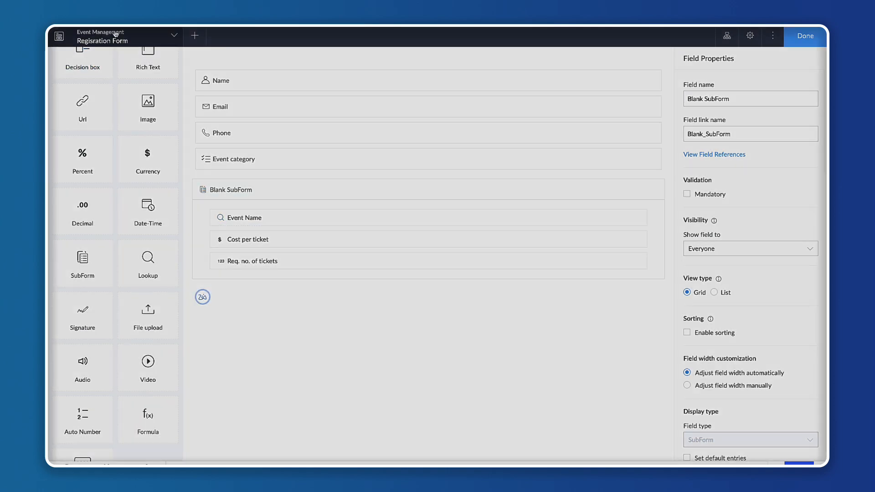
left_click(116, 34)
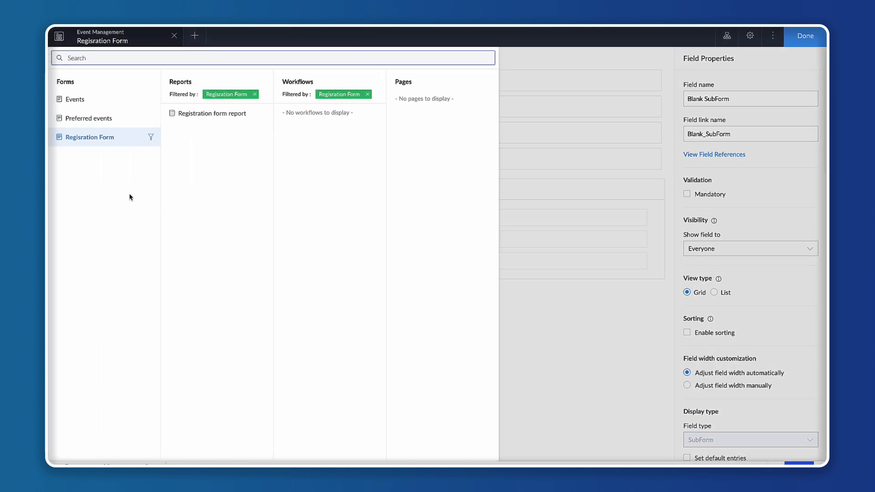
left_click(91, 118)
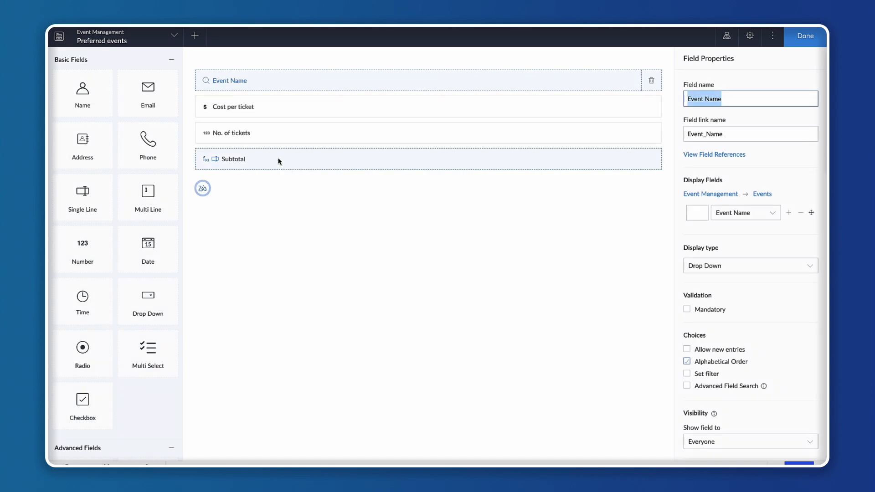
left_click(284, 159)
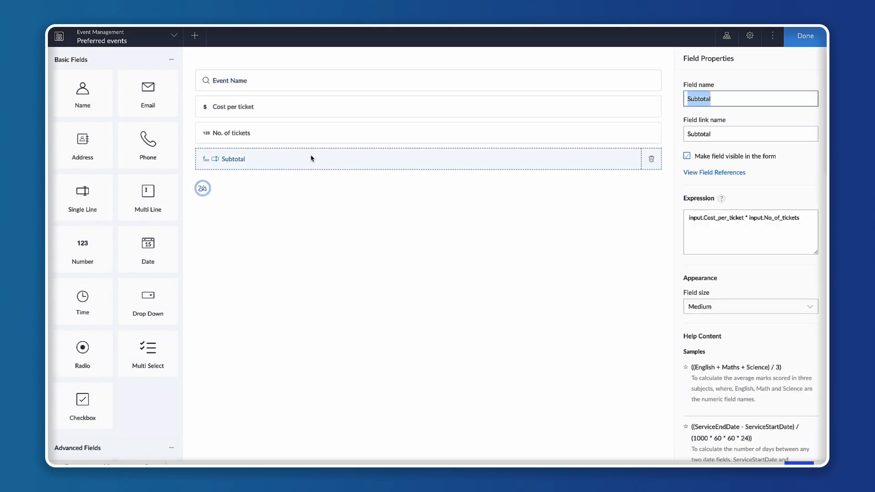
left_click(743, 243)
left_click(357, 226)
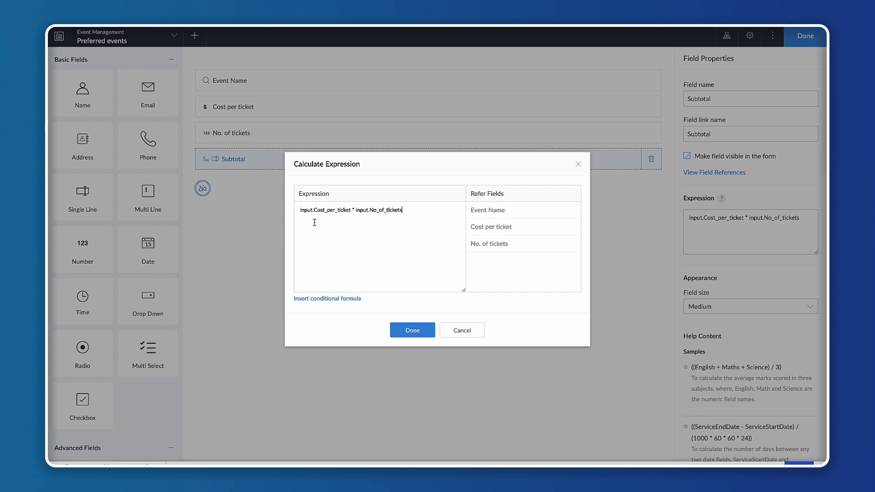
Open the Registration Form in the builder and add a SubForm field based on the existing Preferred events form.
left_click(578, 167)
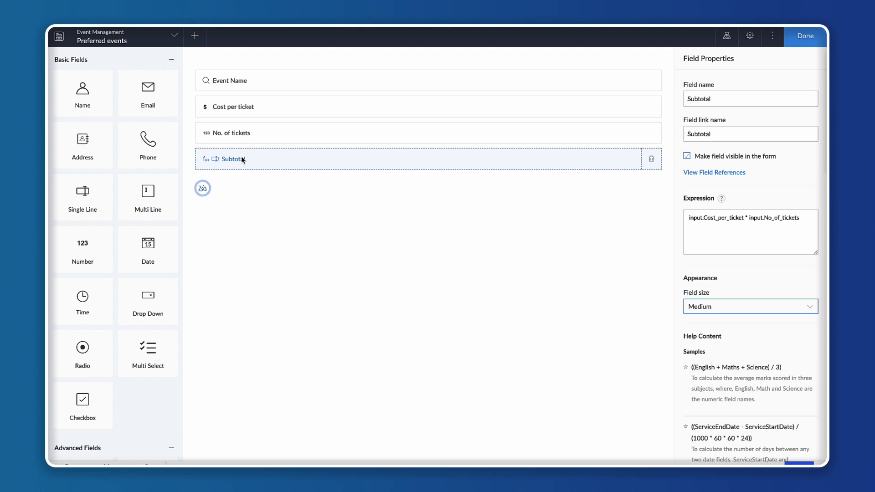
left_click(119, 41)
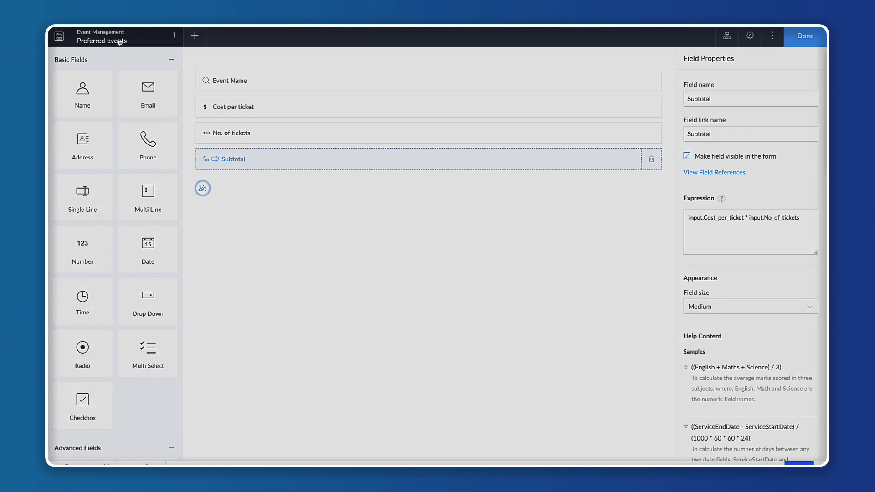
left_click(92, 140)
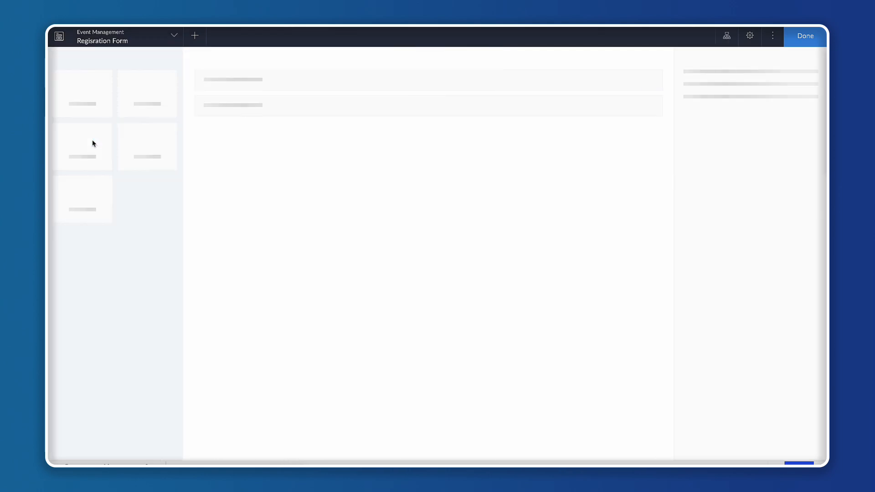
left_click(282, 318)
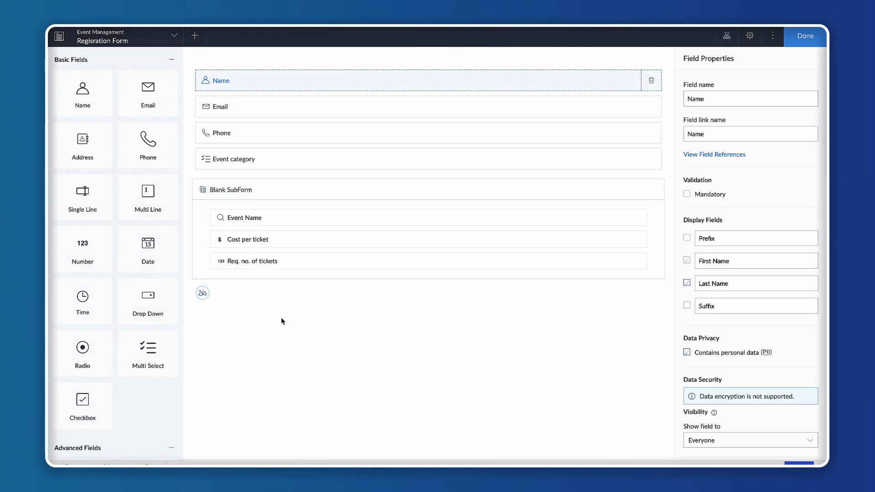
scroll(108, 353, "down", 8)
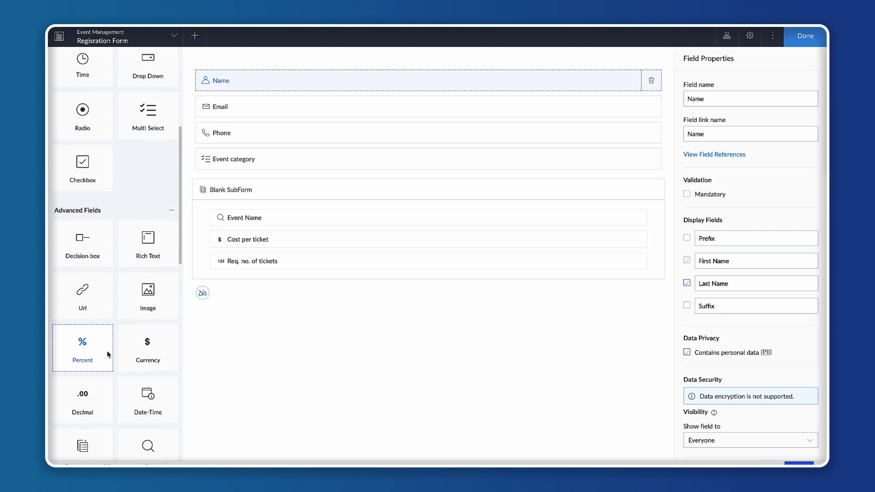
left_click_drag(81, 341, 278, 319)
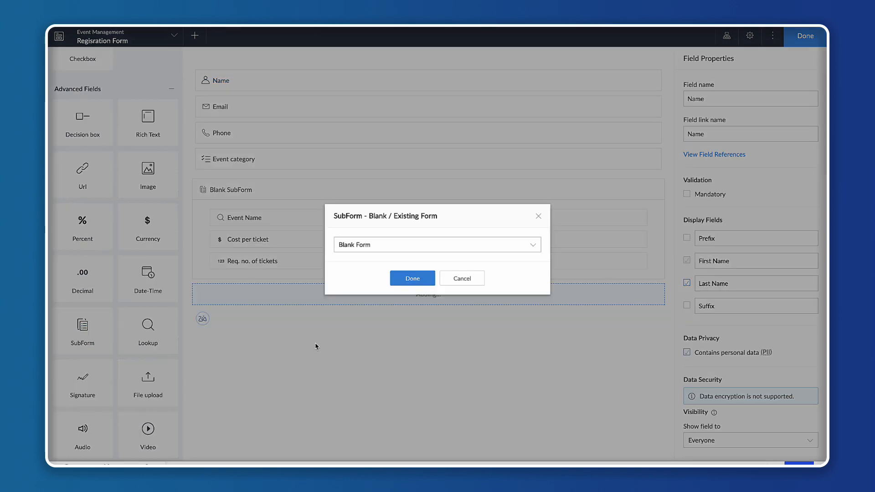
left_click(453, 246)
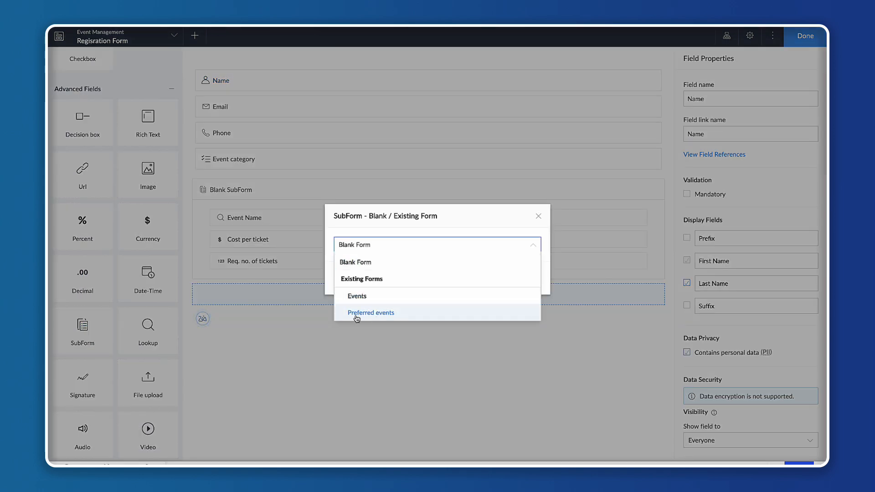
left_click(385, 313)
left_click(412, 278)
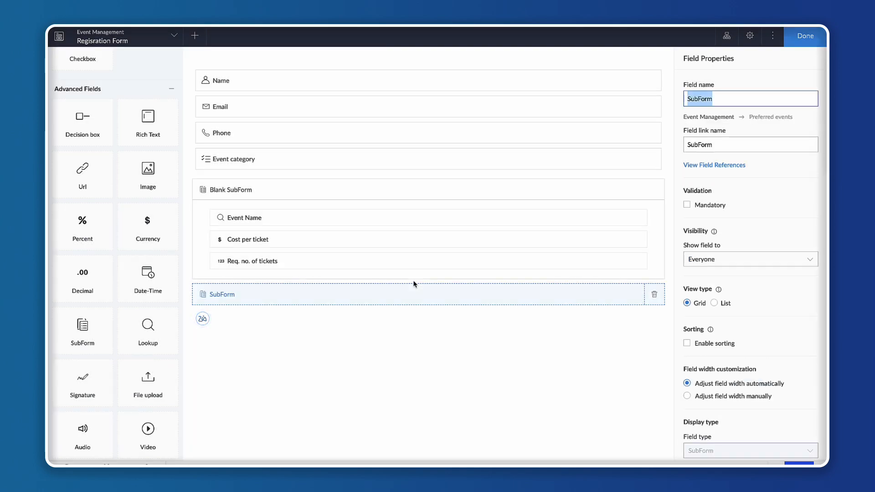
Rename the new subform field to Preferred events.
left_click(700, 56)
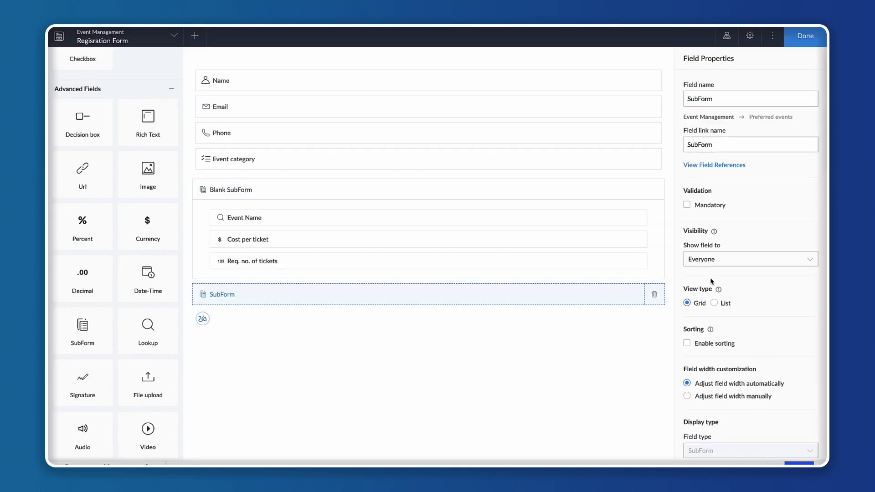
scroll(725, 331, "down", 3)
scroll(726, 332, "up", 3)
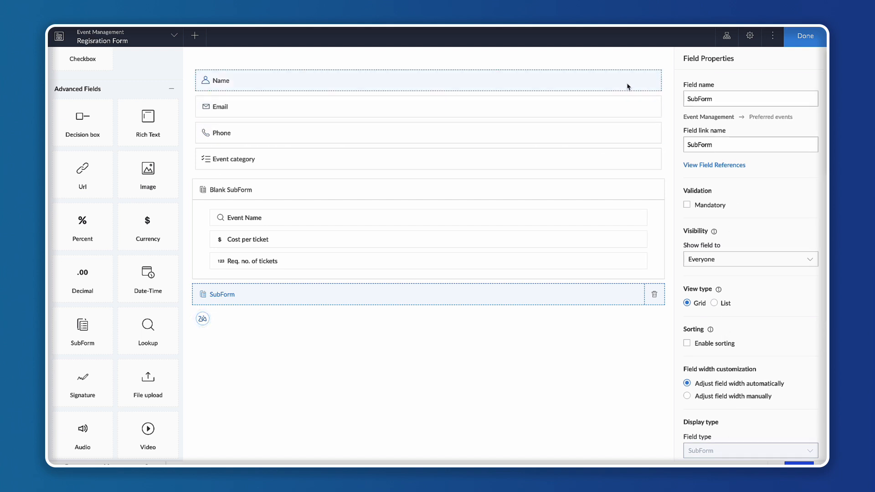
left_click(694, 98)
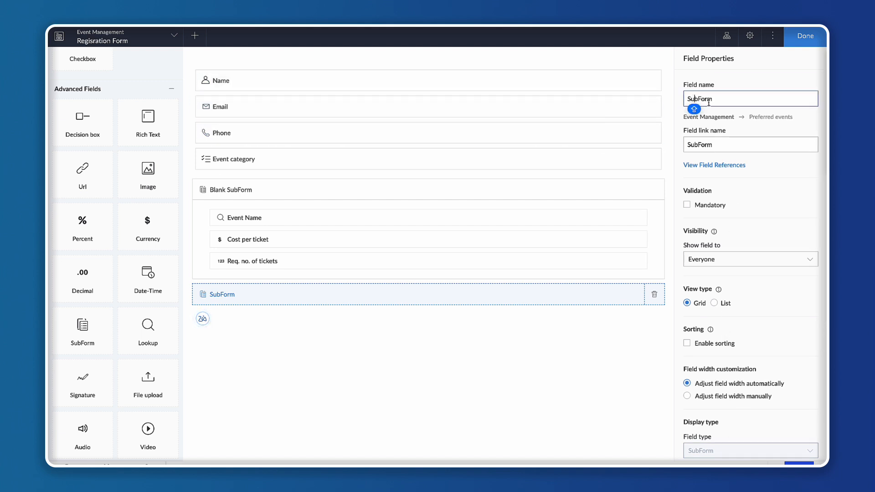
key("ctrl+a")
type("PRE")
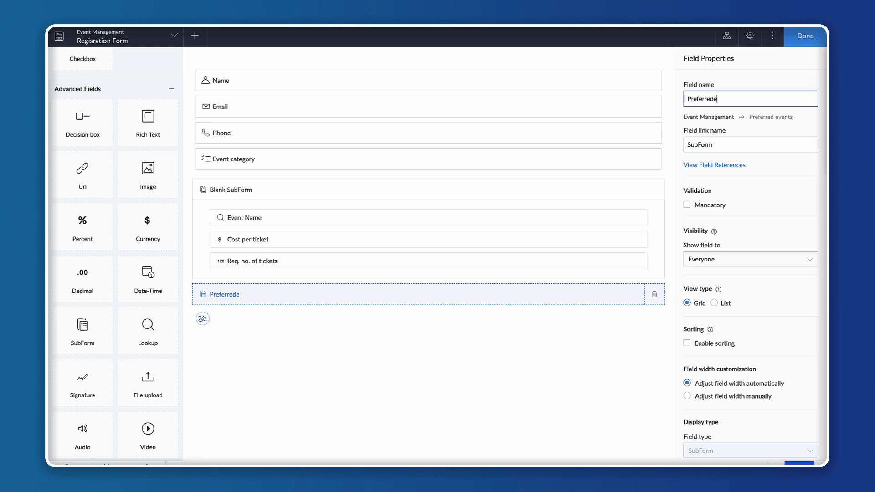
type("ts")
left_click(478, 328)
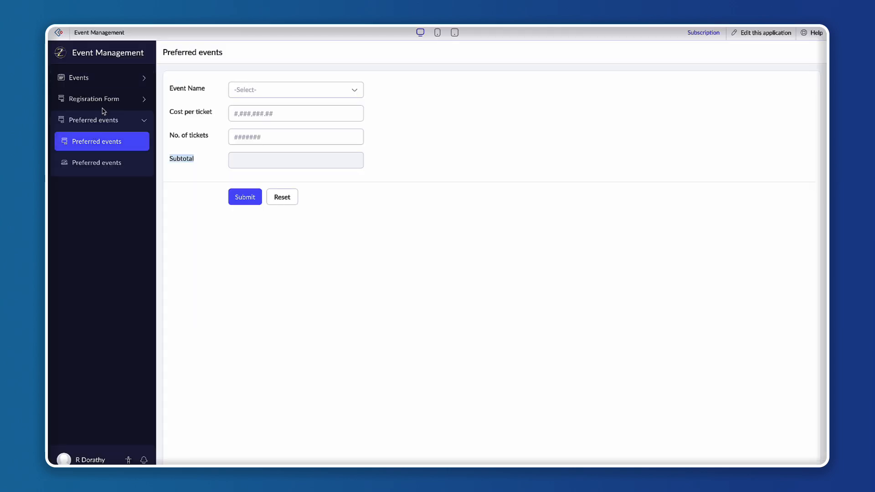
Open the Registration Form in the live app, add a row to the Preferred events subform and examine its column headers.
left_click(102, 98)
left_click(104, 120)
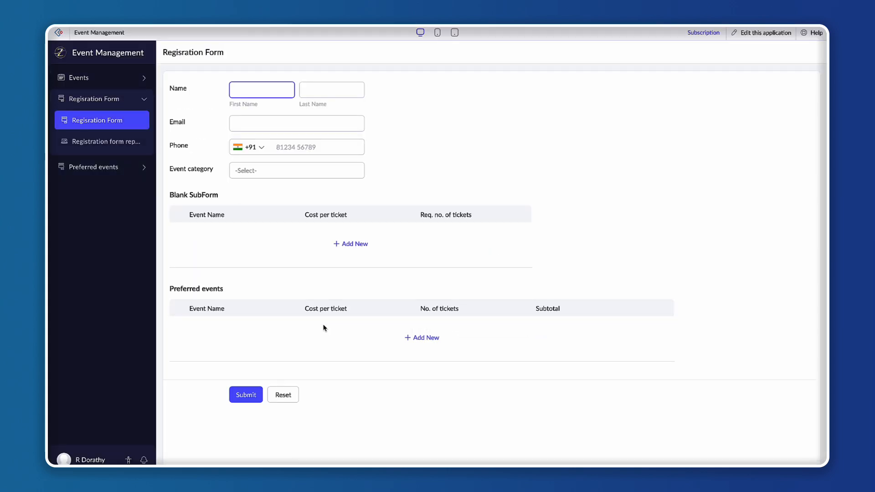
left_click_drag(171, 195, 234, 198)
left_click(234, 197)
left_click_drag(168, 292, 246, 292)
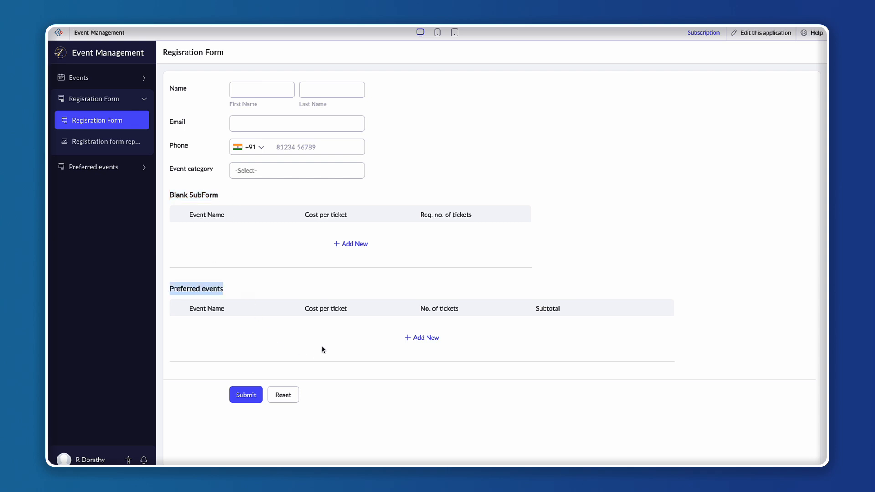
left_click(424, 337)
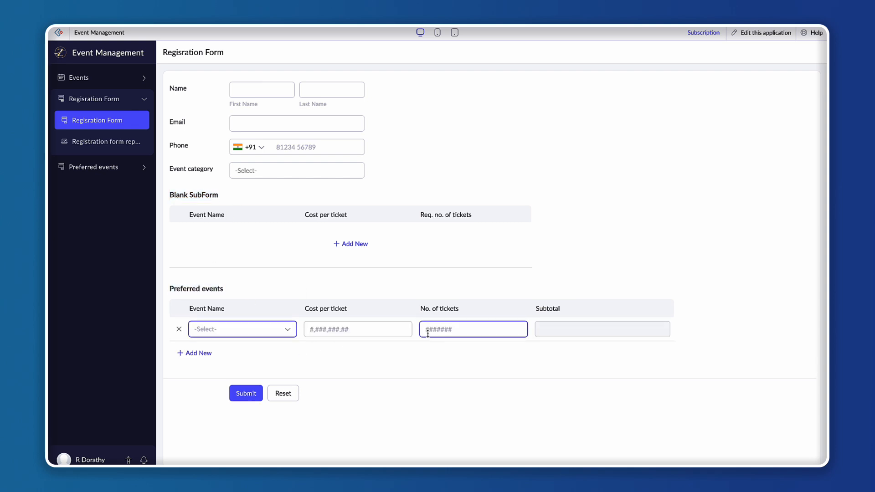
left_click_drag(189, 309, 224, 309)
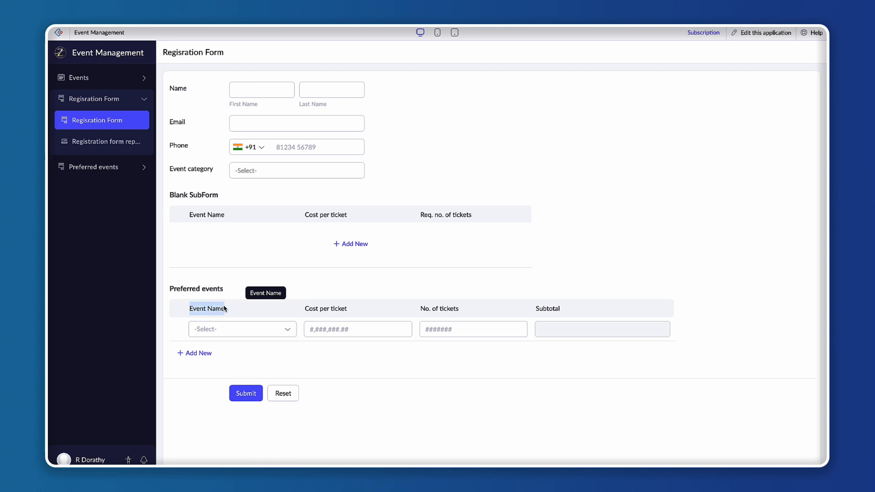
left_click_drag(304, 311, 351, 313)
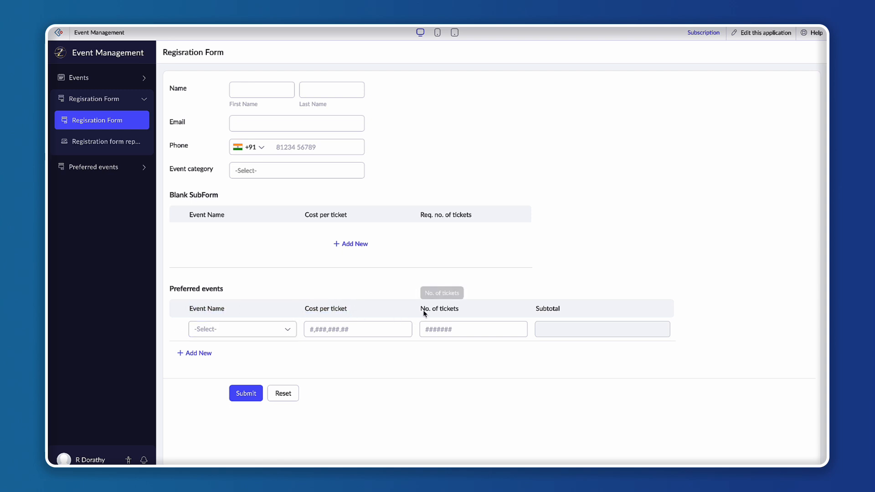
left_click_drag(425, 311, 481, 312)
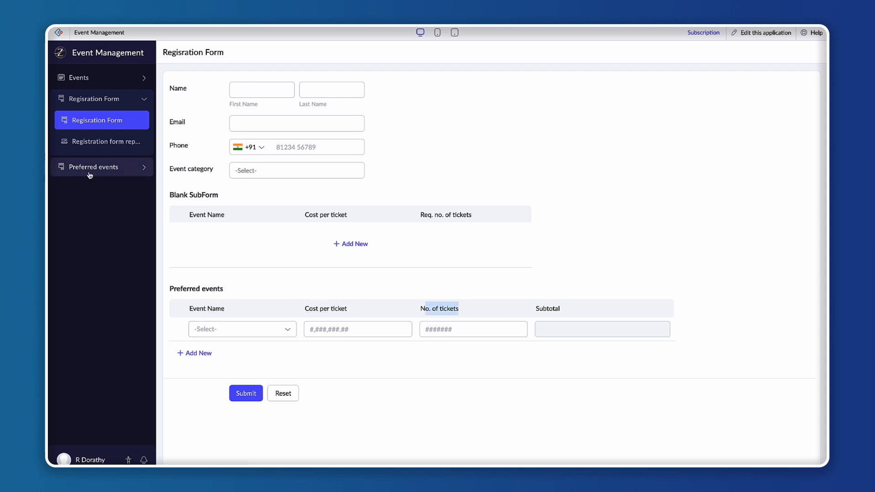
Fill the Preferred events row with event Carnival, cost per ticket 2,000 and 2 tickets.
left_click(244, 331)
left_click(242, 370)
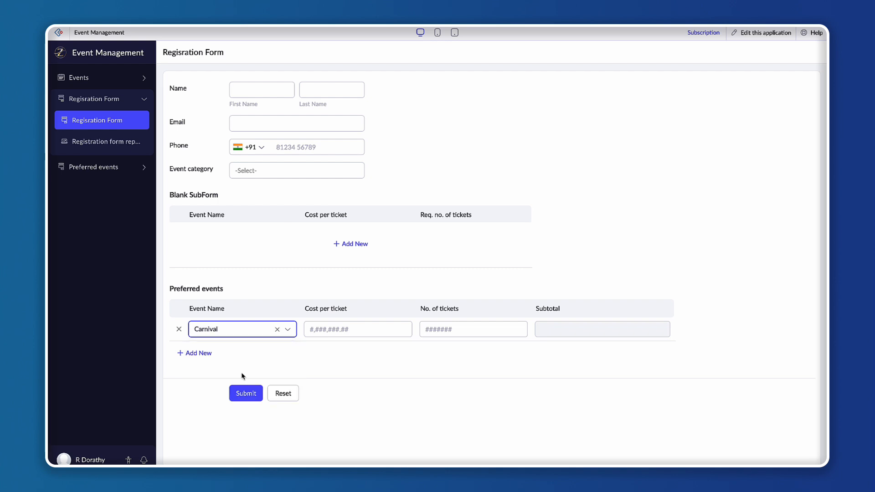
left_click(350, 322)
left_click(338, 328)
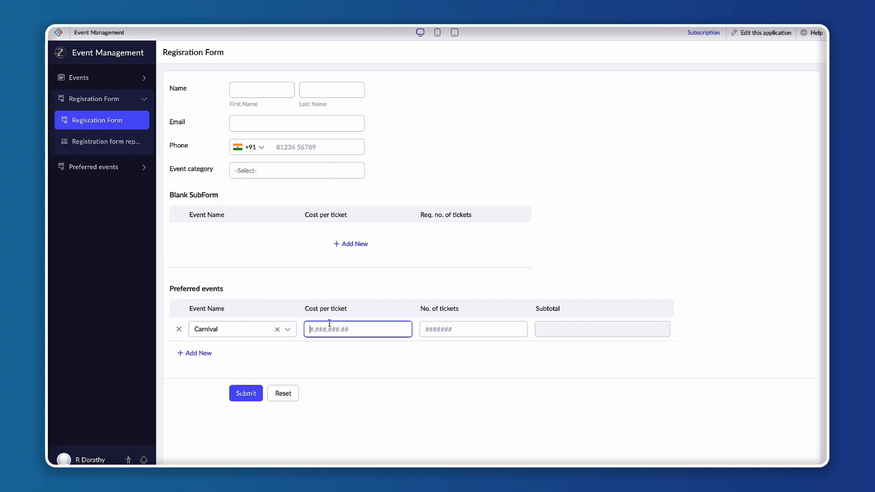
type("2,0")
type("000")
left_click(464, 326)
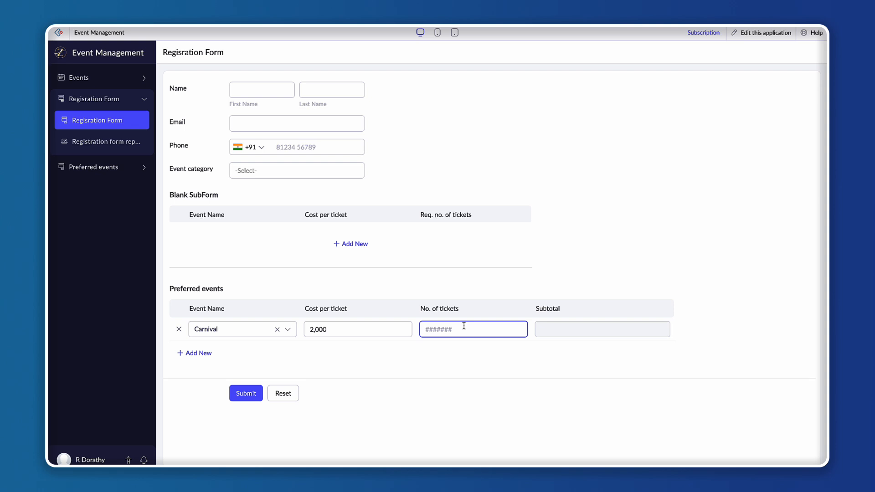
type("2")
left_click(457, 265)
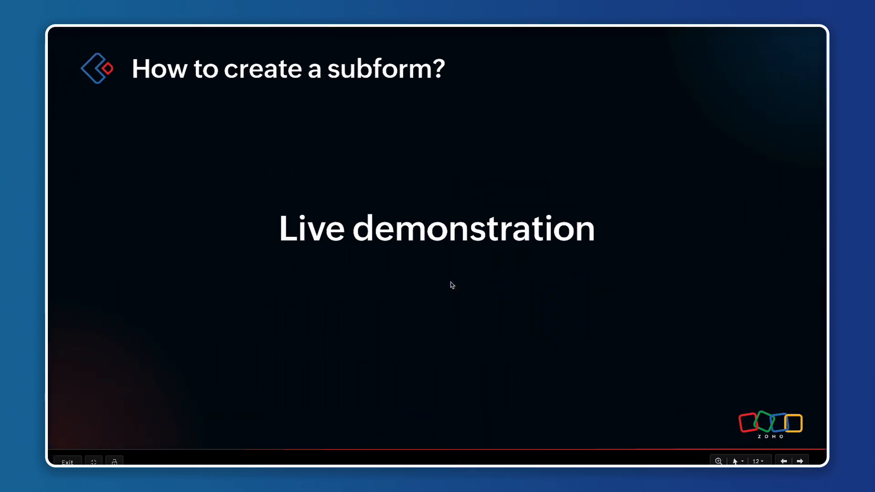
key("Right")
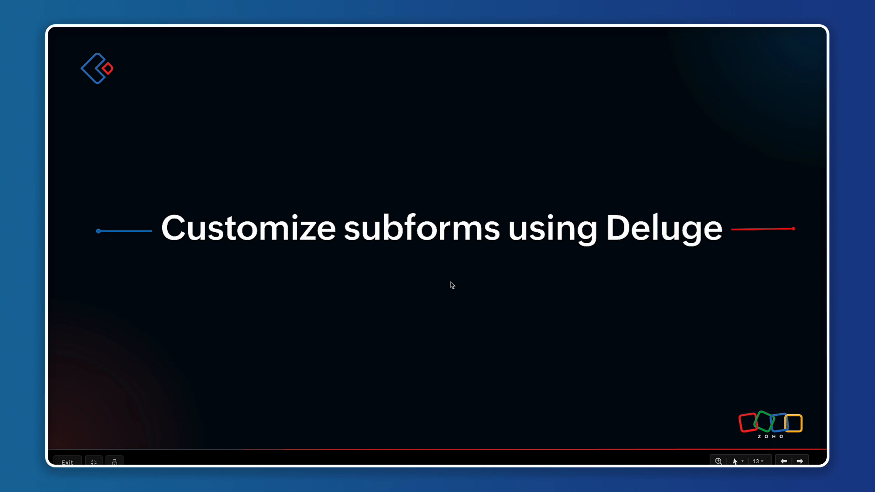